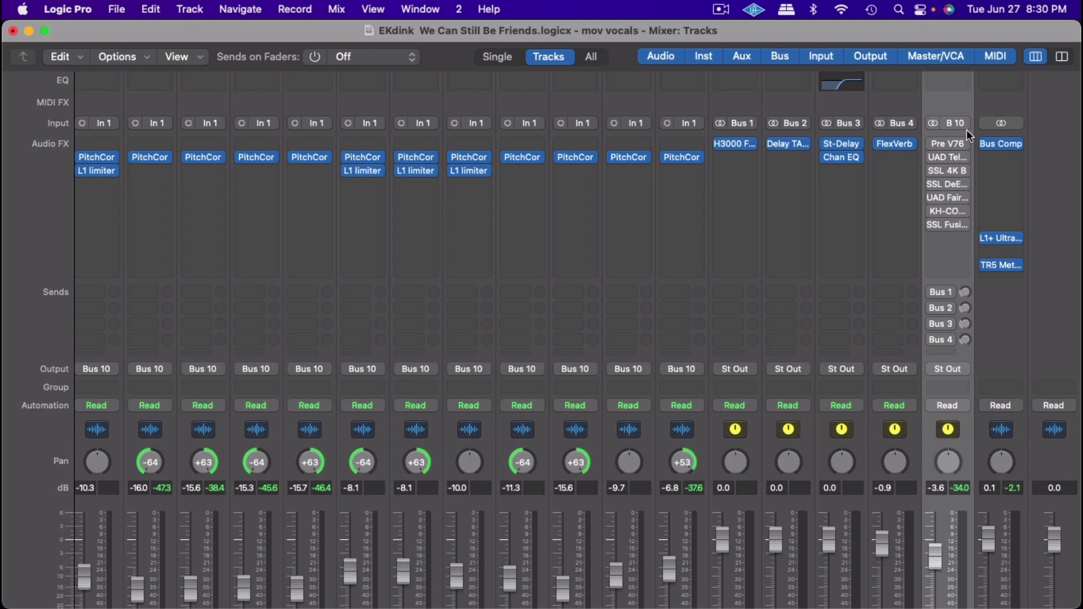
# - Solo the chill comp1 channel and play the song with its plug-ins and sends bypassed
pyautogui.scroll(-2, 941, 219)
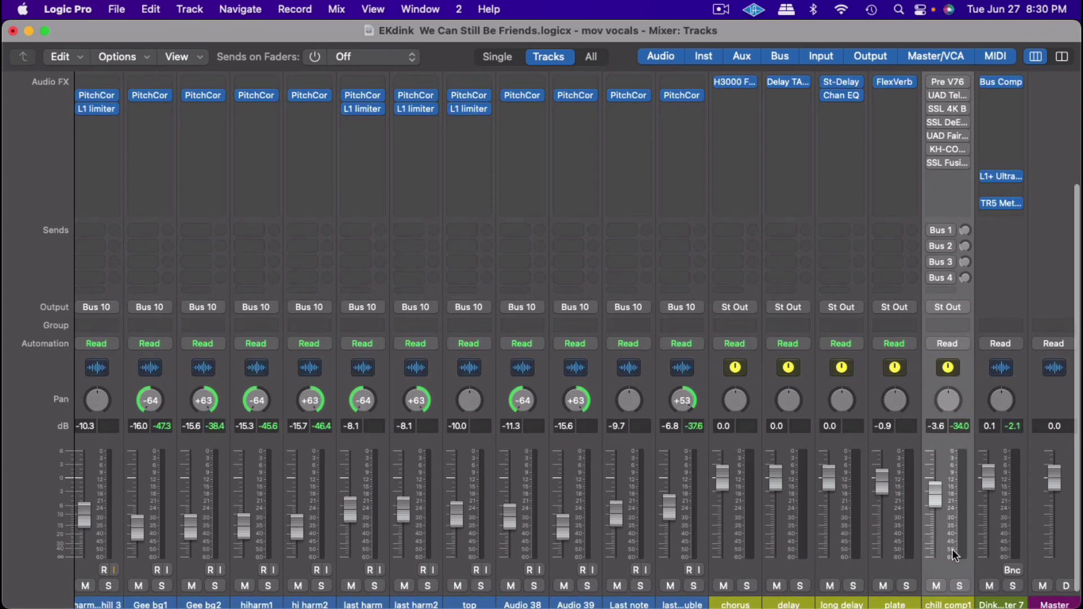
pyautogui.click(960, 586)
pyautogui.press('space')
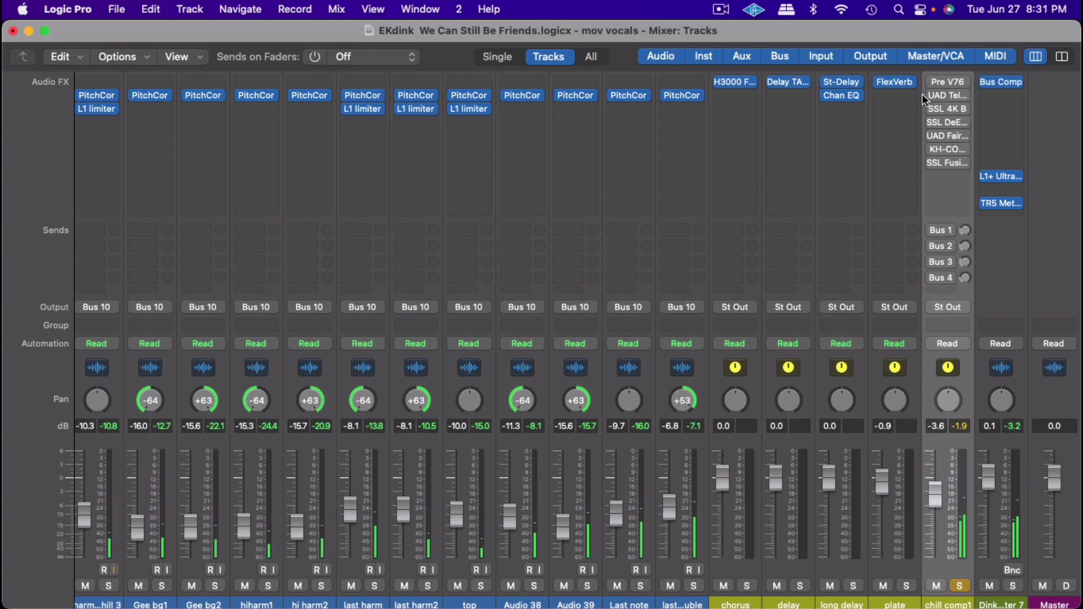
# - Enable all plug-ins and sends on chill comp1 to audition the full chain, and bypass them again
pyautogui.moveTo(927, 77)
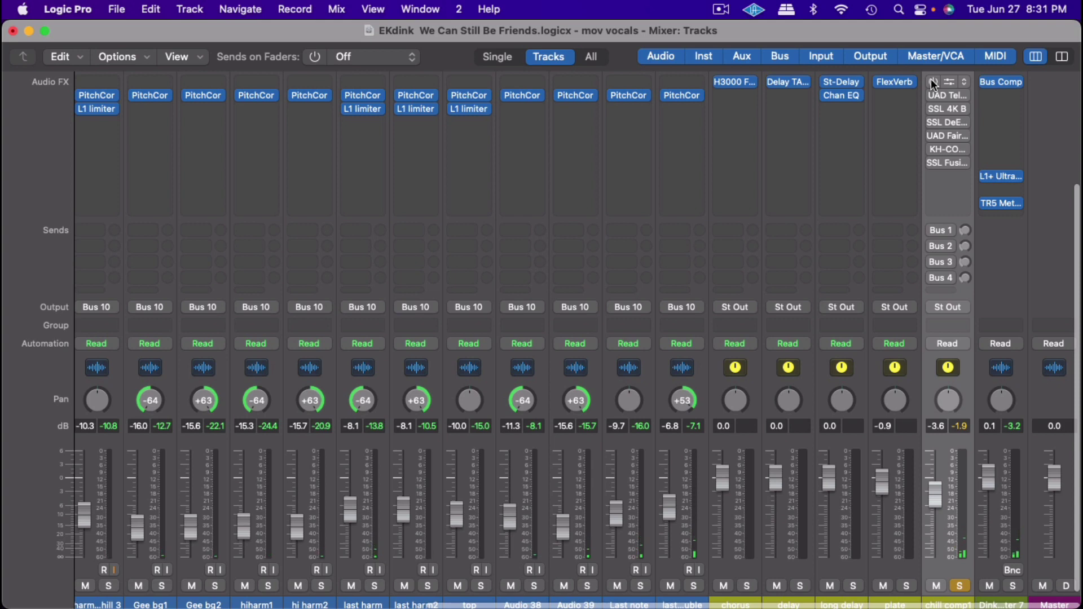
pyautogui.keyDown('alt'); pyautogui.click(932, 82); pyautogui.keyUp('alt')
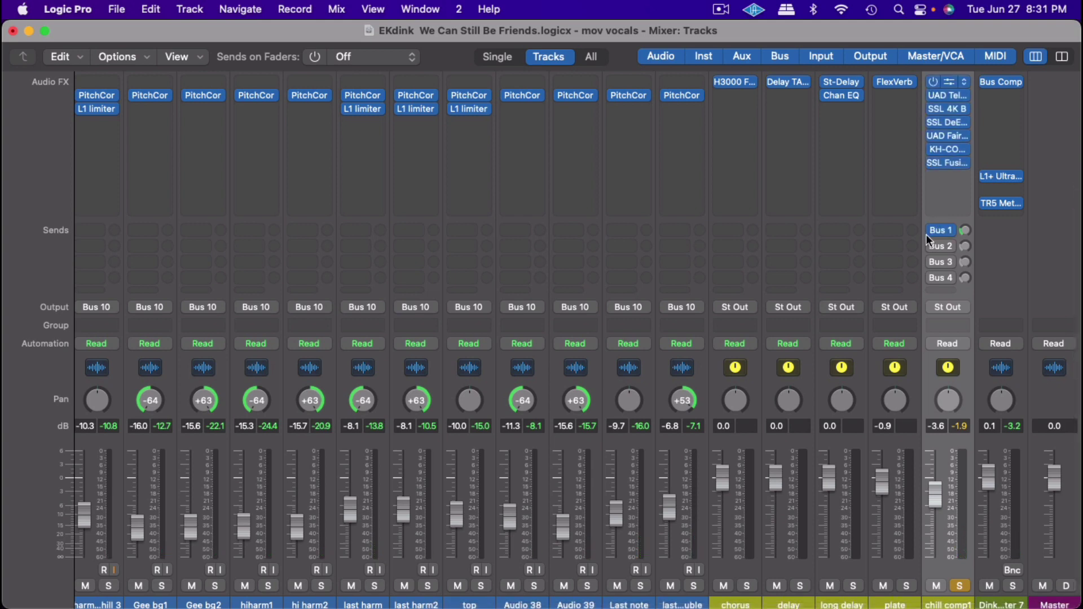
pyautogui.moveTo(932, 249)
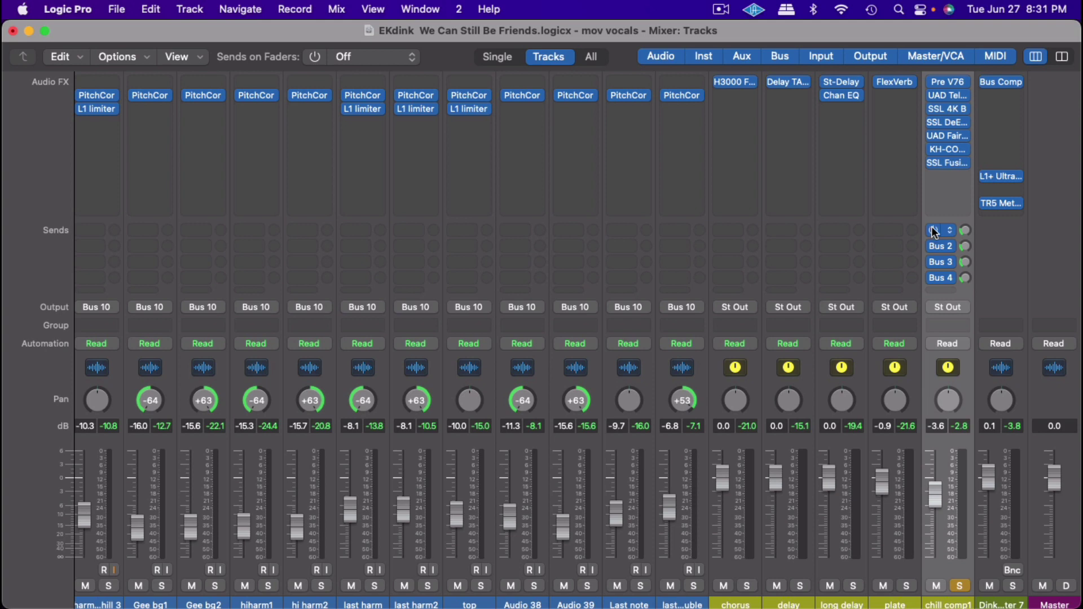
pyautogui.click(933, 74)
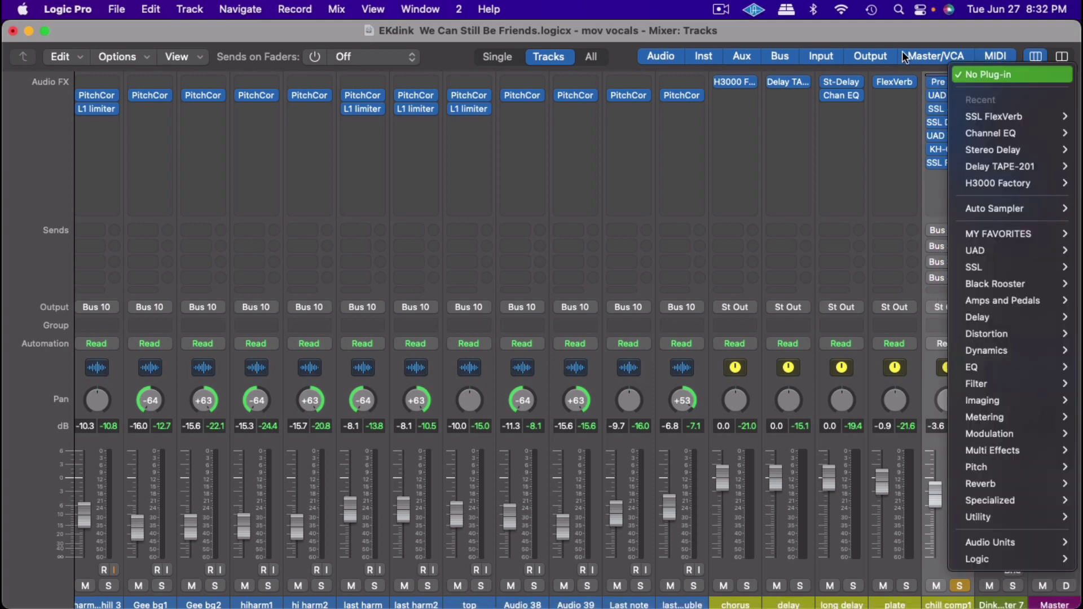
pyautogui.click(936, 83)
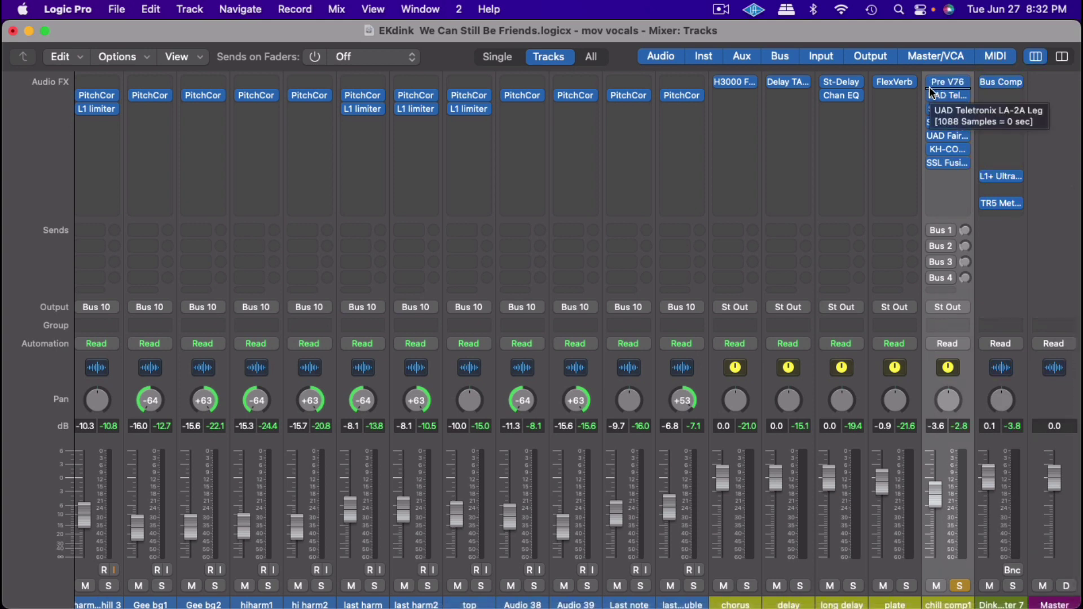
# - Open the Pre V76 preamp on the chill comp1 channel and switch it on during playback
pyautogui.scroll(1, 927, 107)
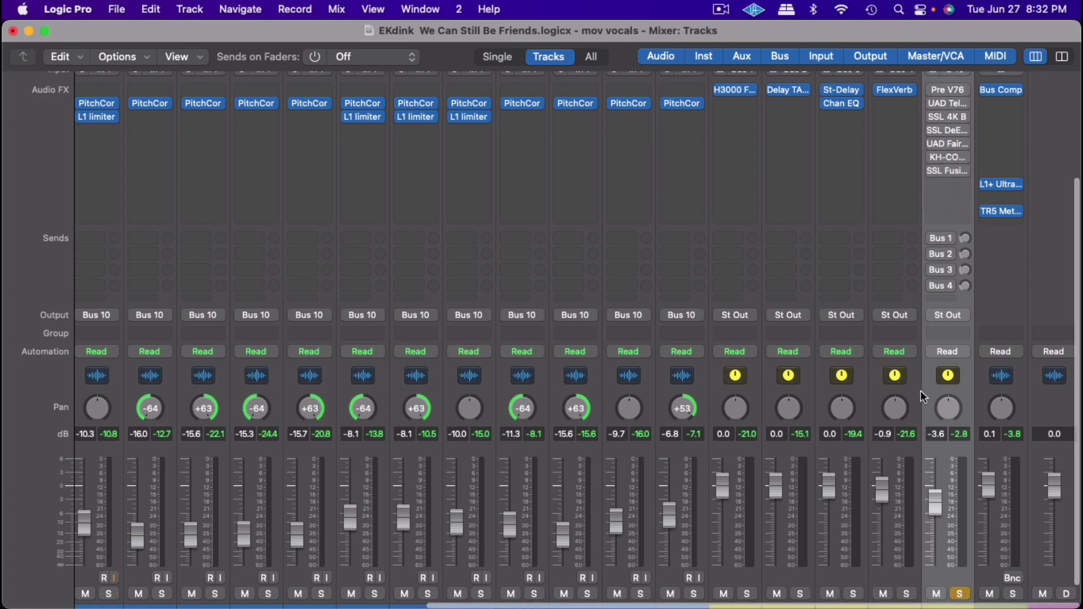
pyautogui.click(948, 87)
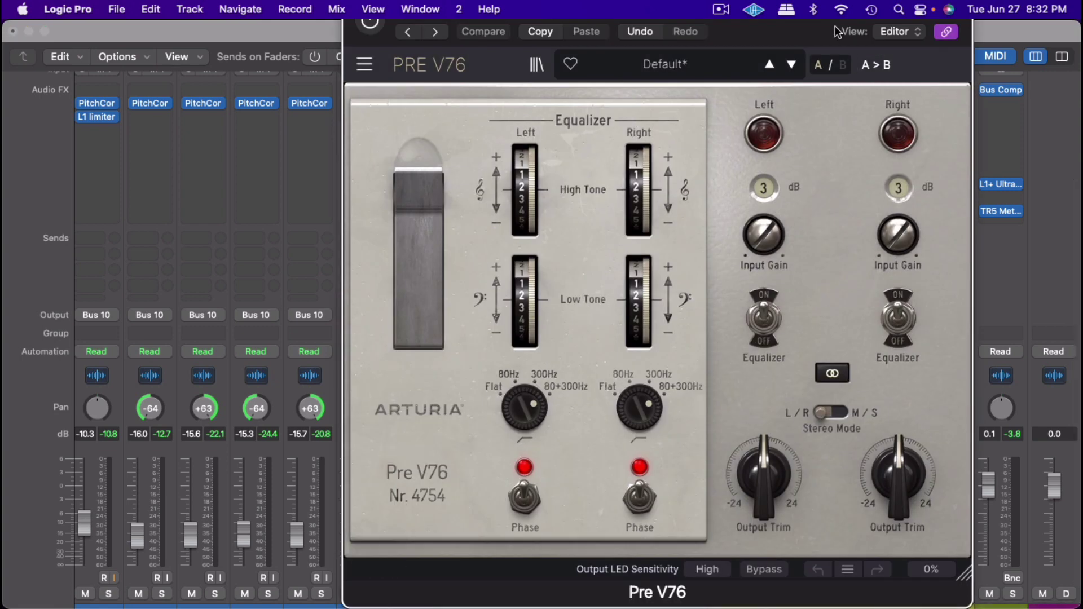
pyautogui.moveTo(819, 33); pyautogui.dragTo(720, 46)
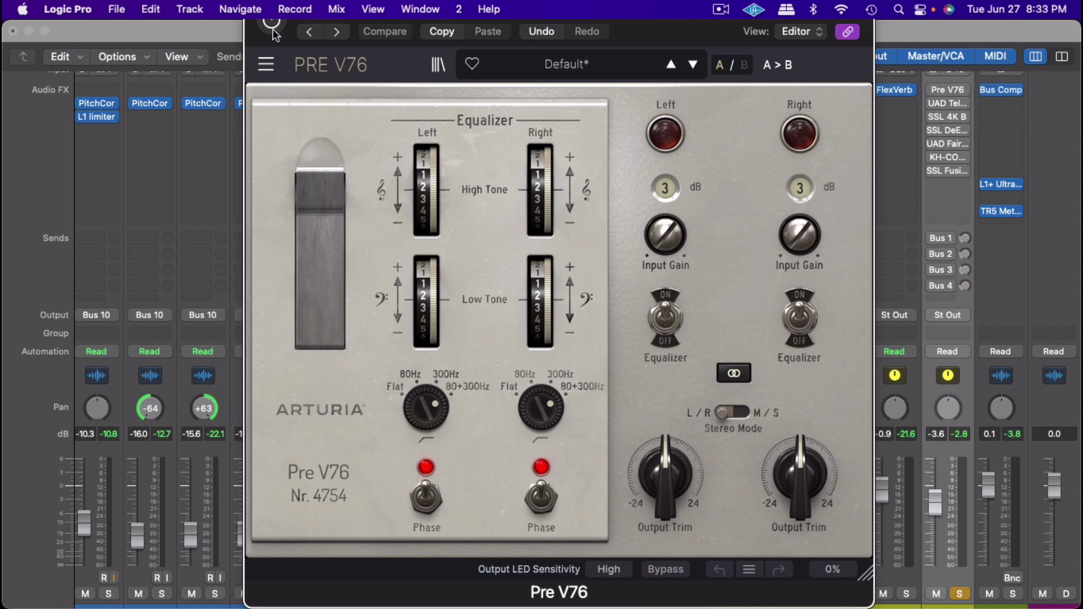
pyautogui.press('space')
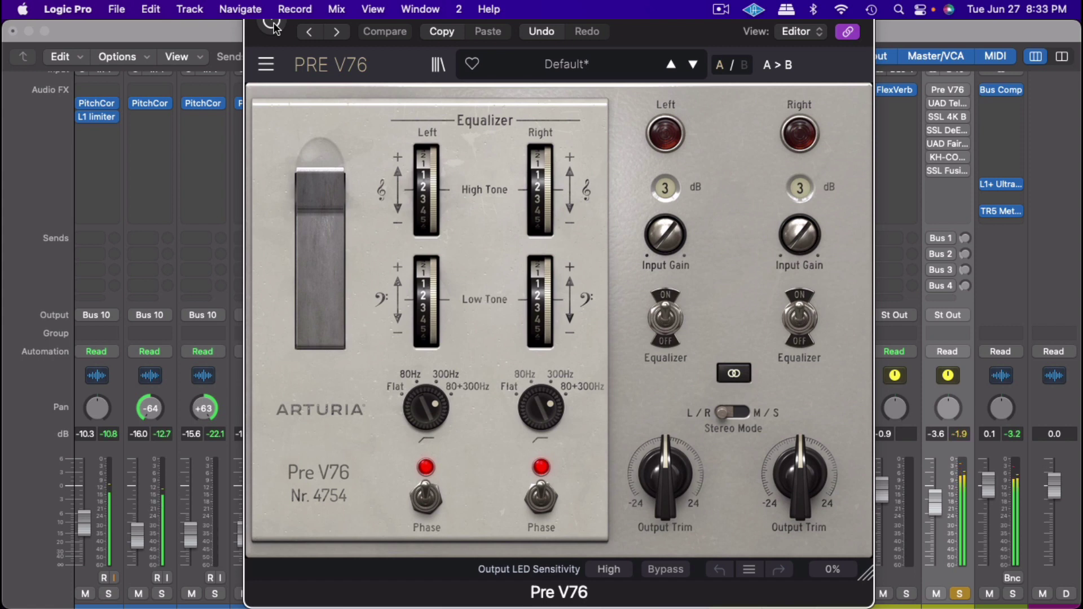
pyautogui.click(273, 22)
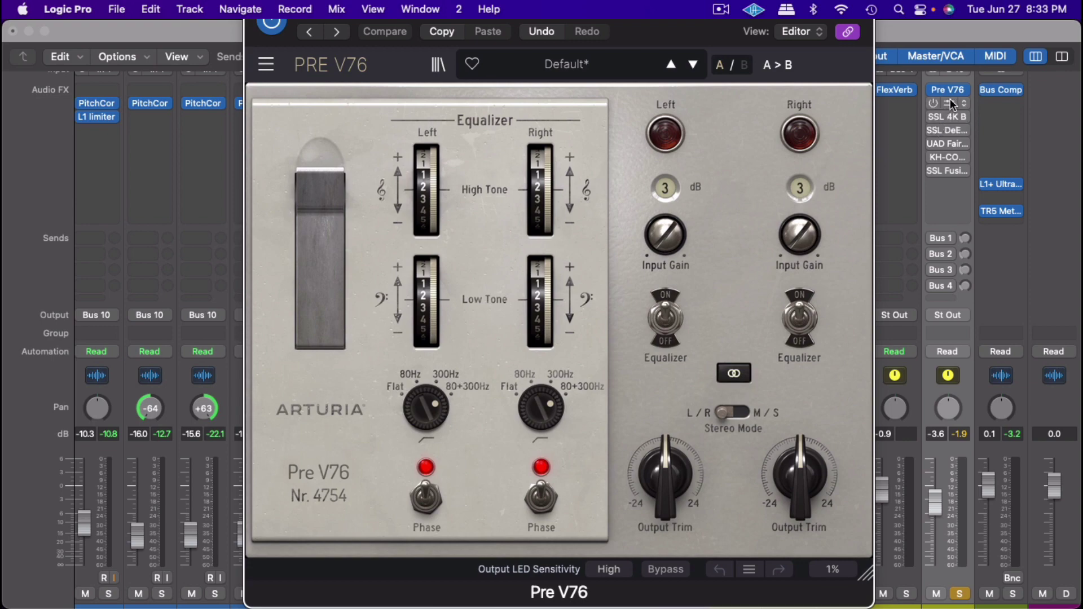
# - Open the UAD Teletronix LA-2A Legacy compressor on chill comp1 and switch it on during playback
pyautogui.click(948, 102)
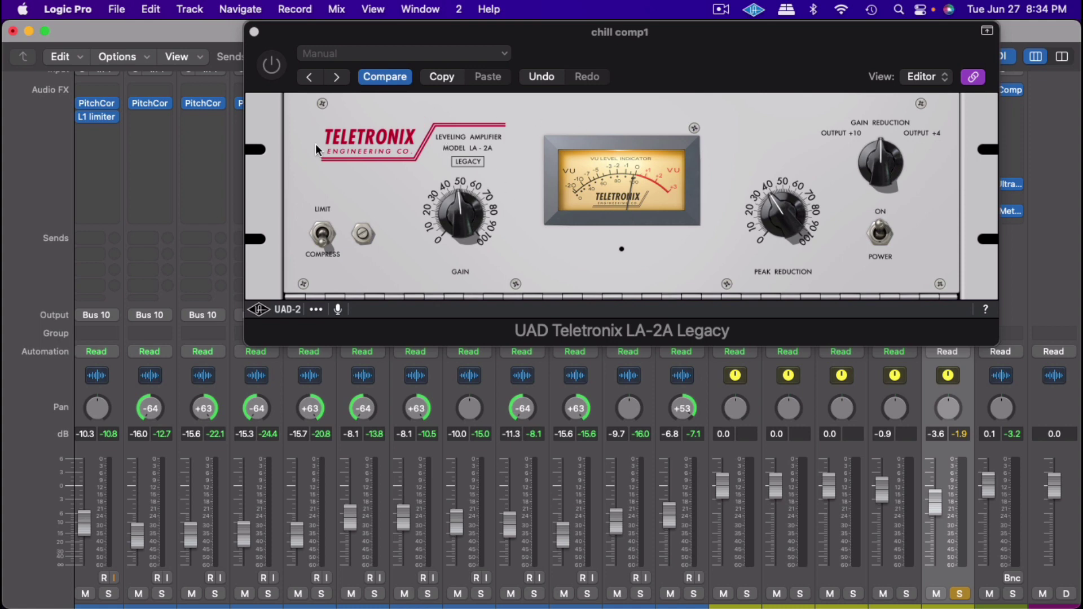
pyautogui.click(775, 32)
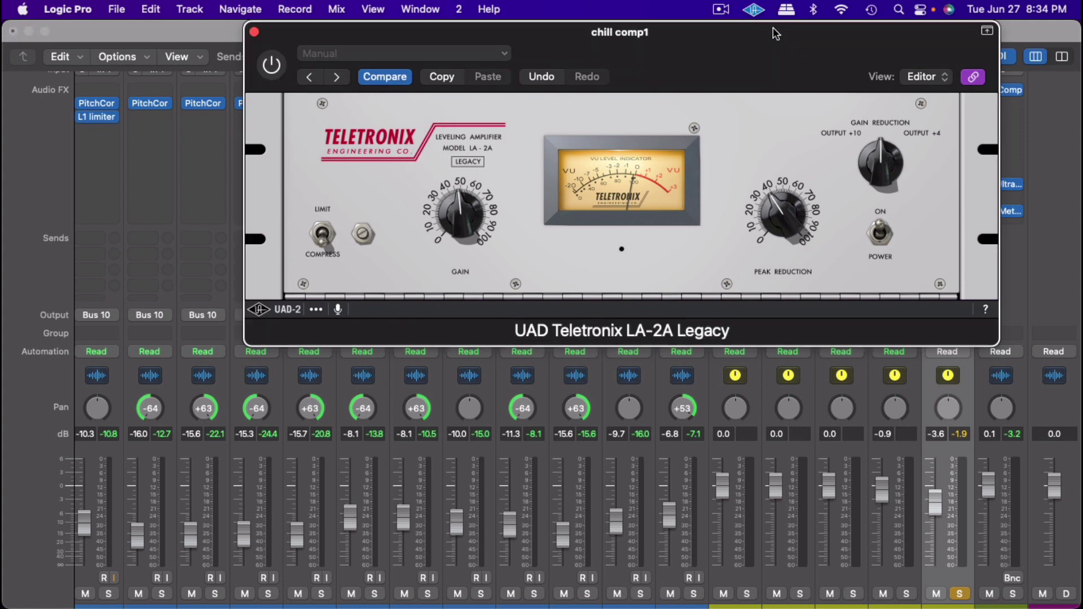
pyautogui.moveTo(776, 33); pyautogui.dragTo(688, 38)
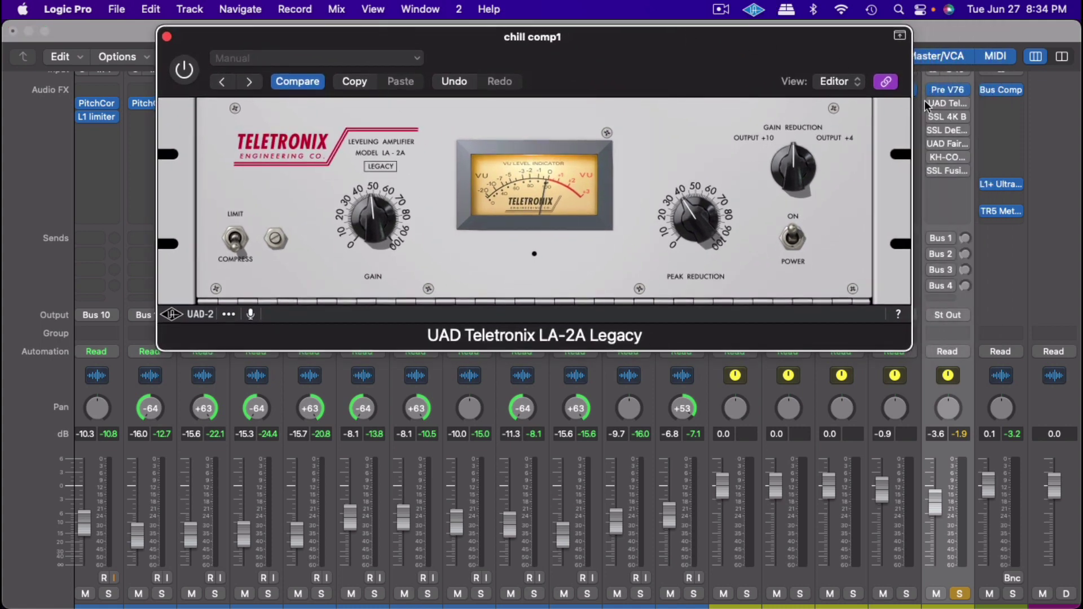
pyautogui.moveTo(952, 171)
pyautogui.press('space')
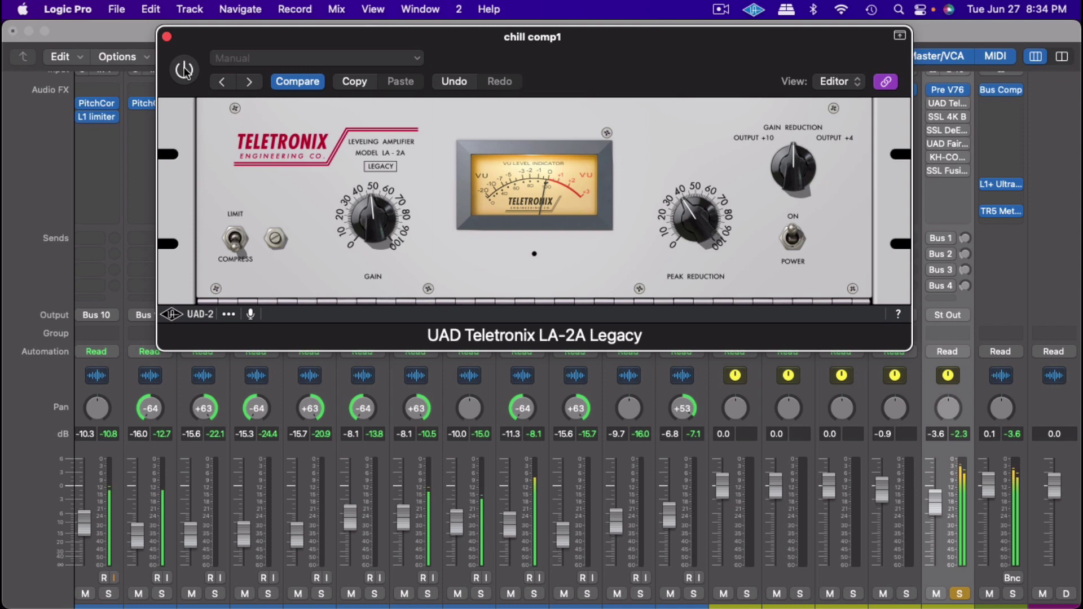
pyautogui.click(184, 71)
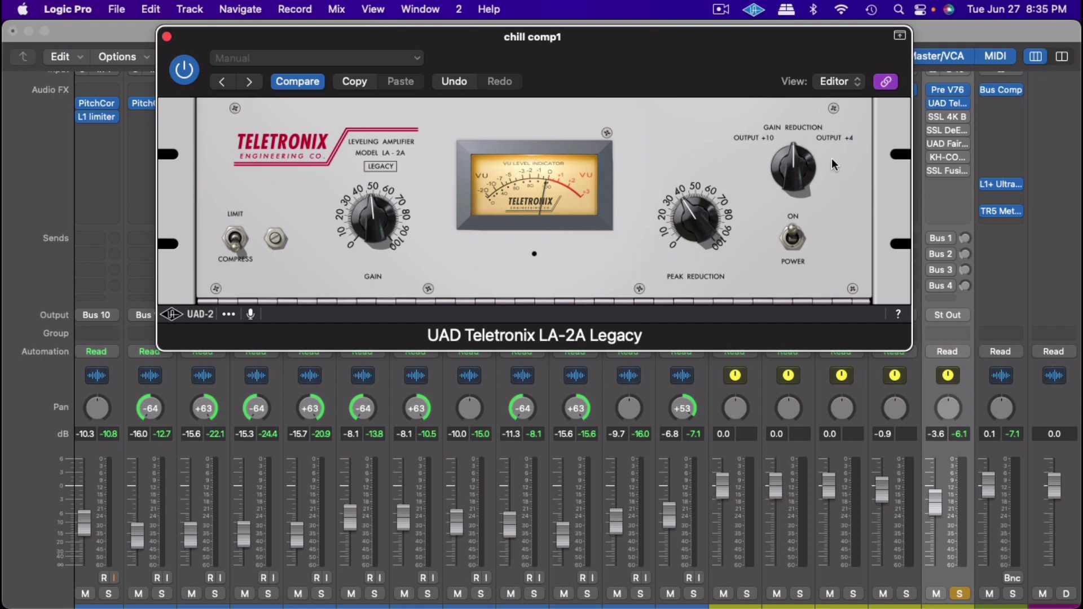
# - Open the SSL 4K B channel strip on chill comp1, review its mic gain and EQ, and enable it during playback
pyautogui.moveTo(951, 116)
pyautogui.click(952, 117)
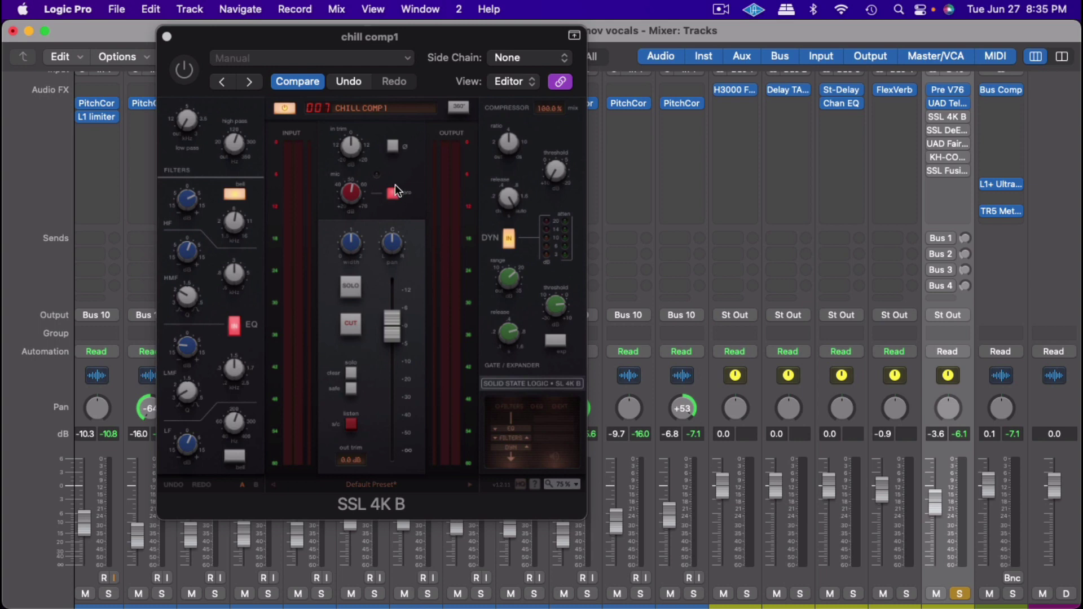
pyautogui.moveTo(352, 194)
pyautogui.moveTo(199, 216)
pyautogui.moveTo(197, 263)
pyautogui.moveTo(228, 276)
pyautogui.moveTo(191, 353)
pyautogui.moveTo(230, 371)
pyautogui.press('space')
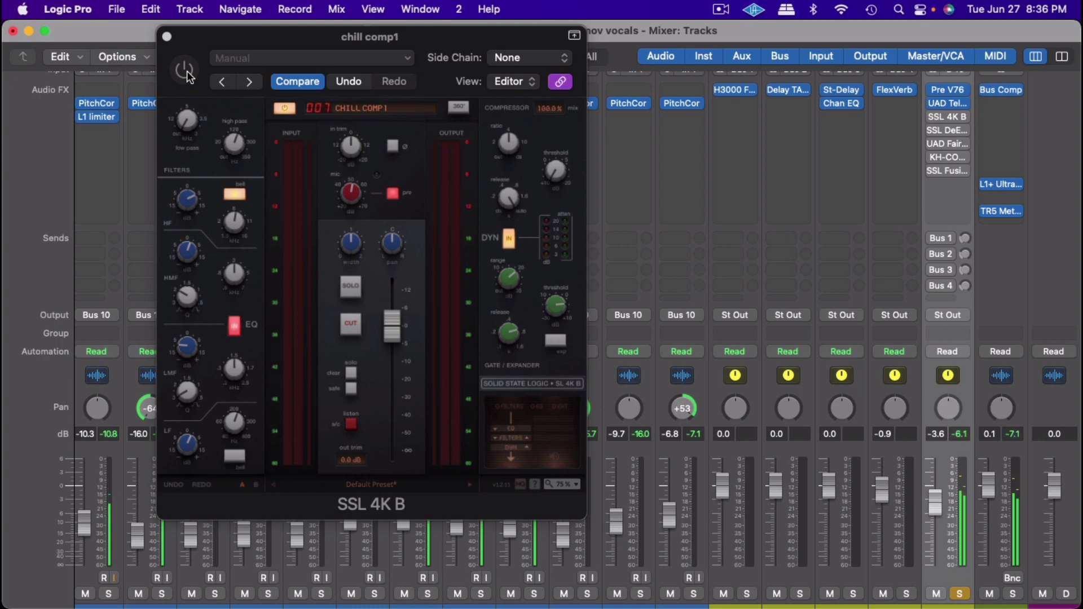
pyautogui.click(186, 72)
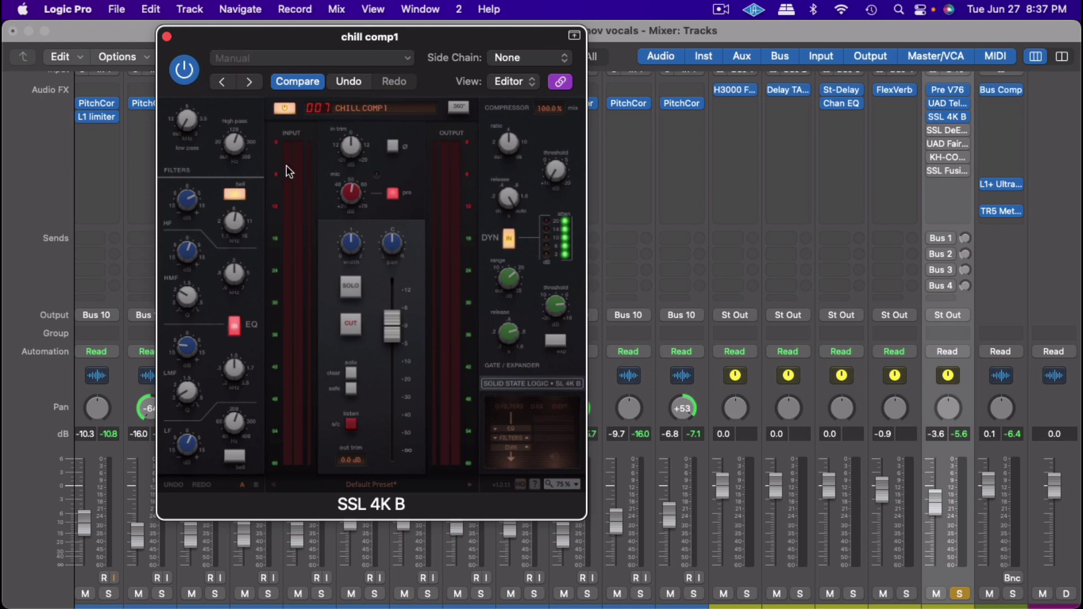
pyautogui.moveTo(349, 205)
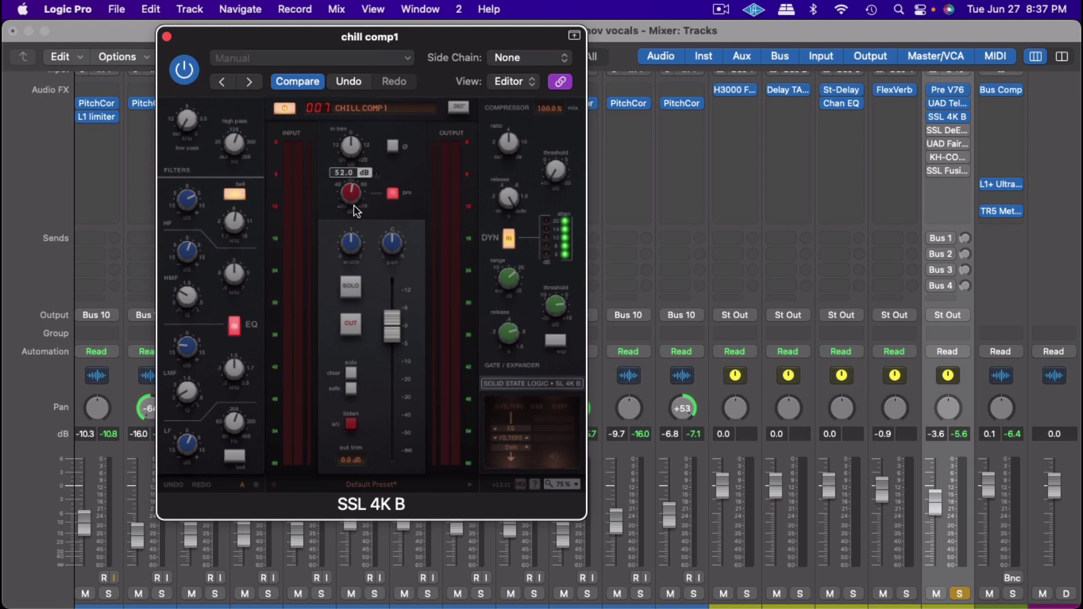
# - Open the SSL DeEss plug-in on chill comp1, switch it on during playback, and stop the song
pyautogui.click(948, 128)
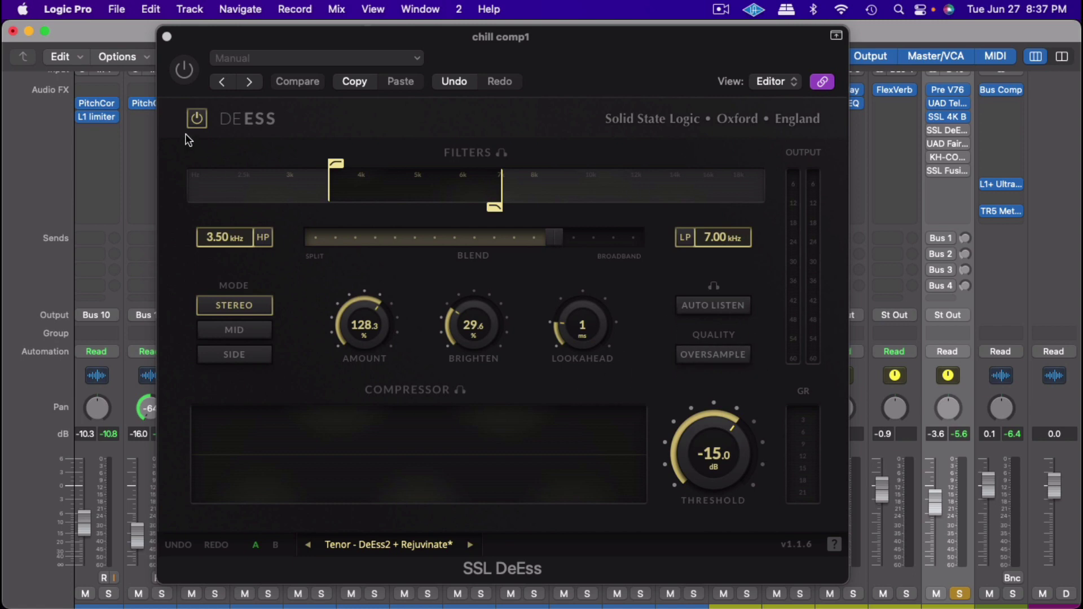
pyautogui.press('space')
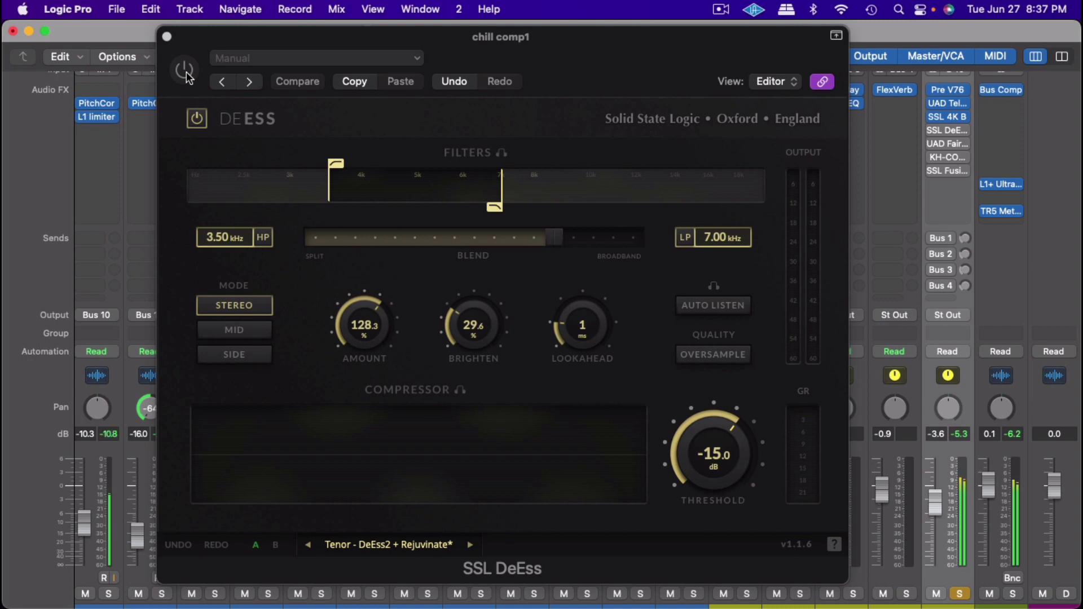
pyautogui.click(186, 71)
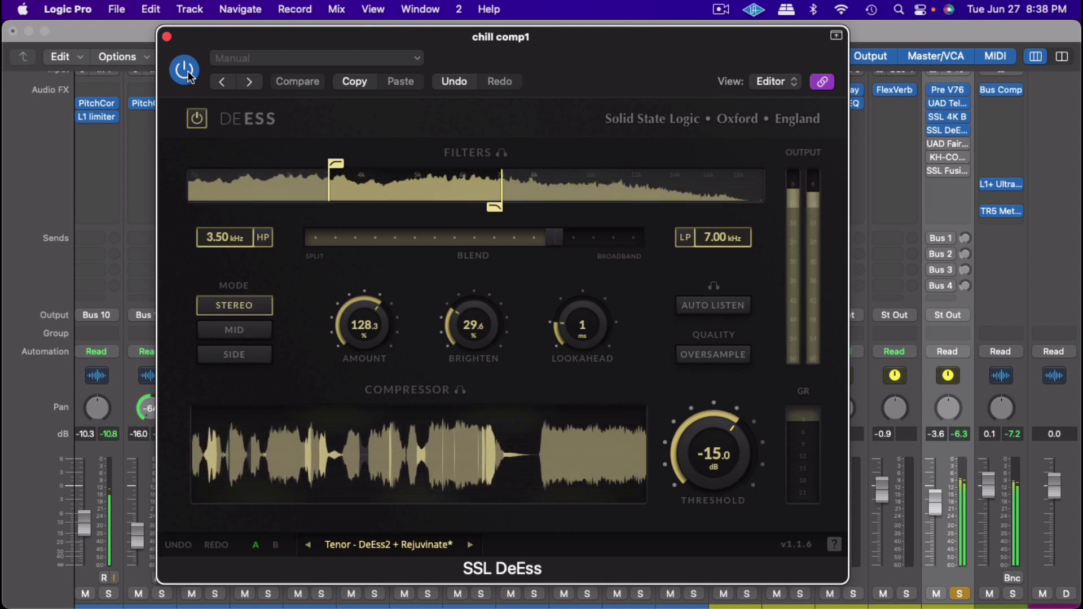
pyautogui.press('space')
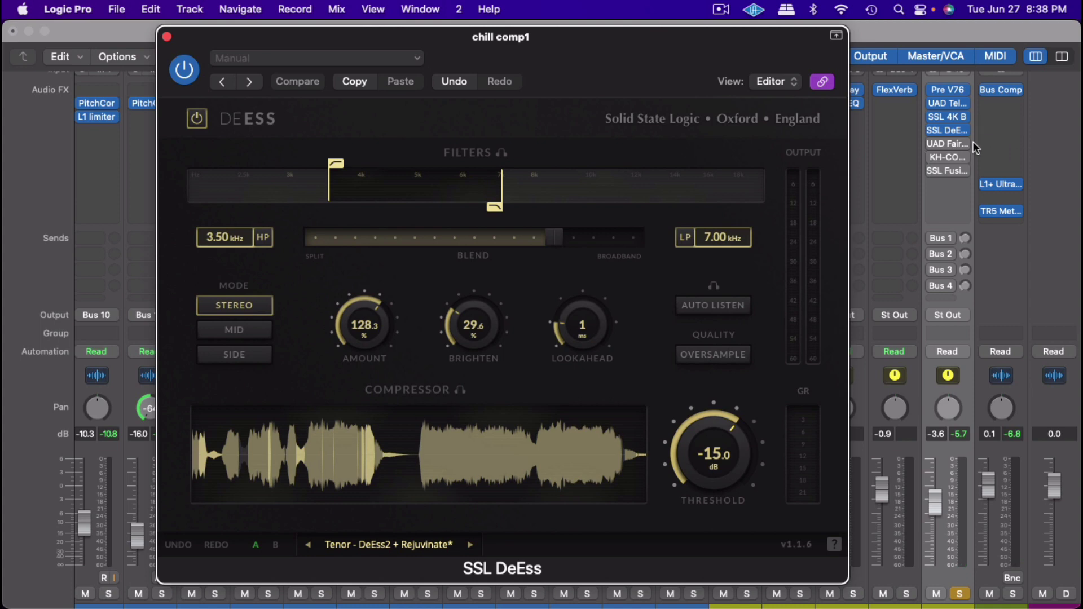
# - Open the UAD Fairchild 670 Legacy compressor on chill comp1 and switch it on during playback
pyautogui.click(947, 141)
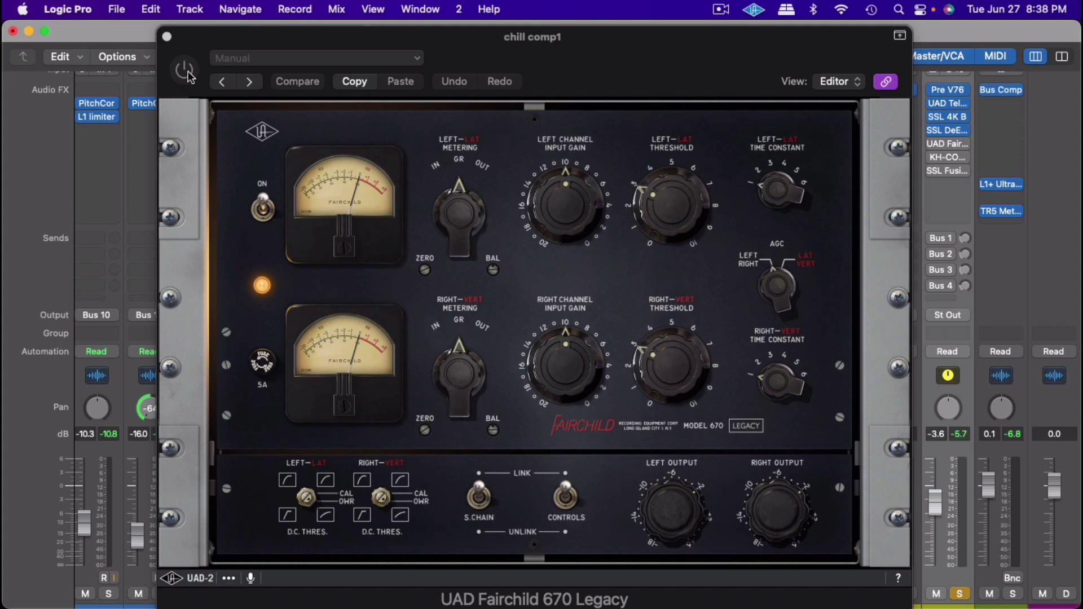
pyautogui.press('space')
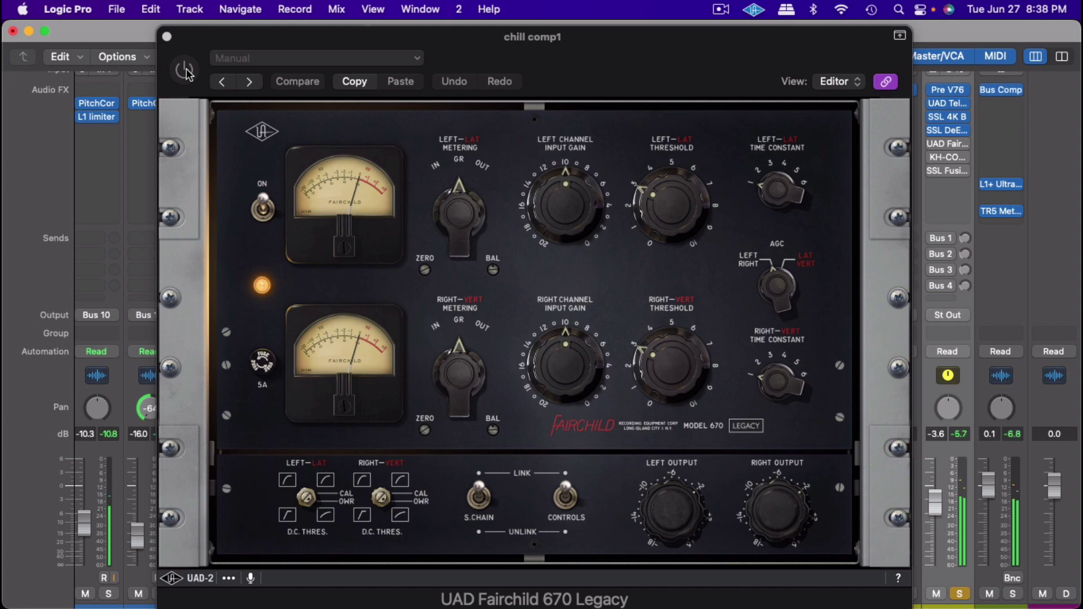
pyautogui.click(185, 70)
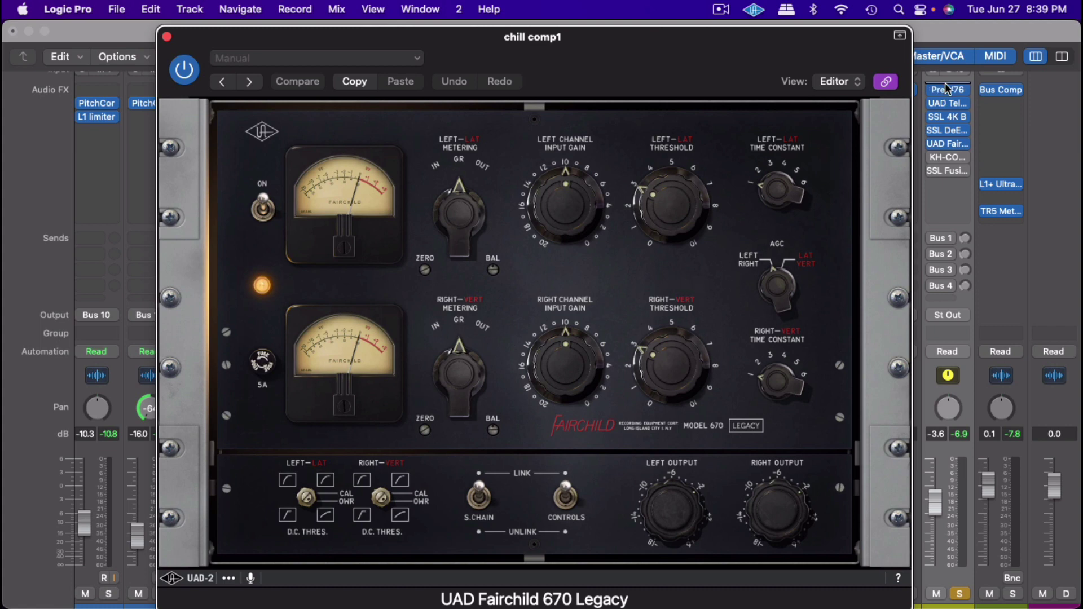
# - Open KH-COMP1 on chill comp1, unsolo the channel, switch the compressor on while the full mix plays, and close its window
pyautogui.moveTo(950, 103)
pyautogui.click(952, 159)
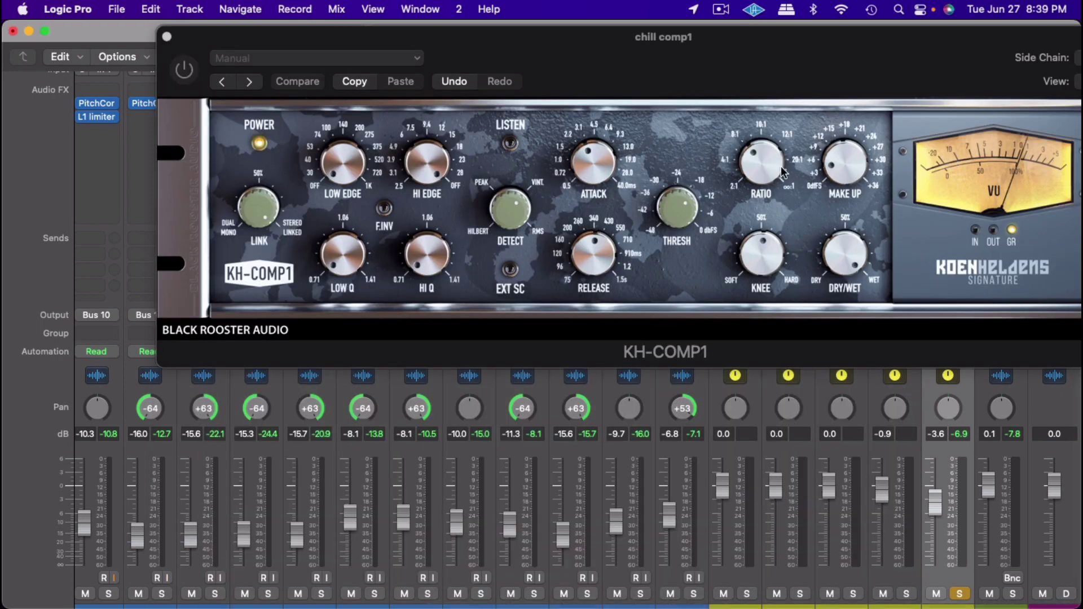
pyautogui.moveTo(771, 71); pyautogui.dragTo(614, 102)
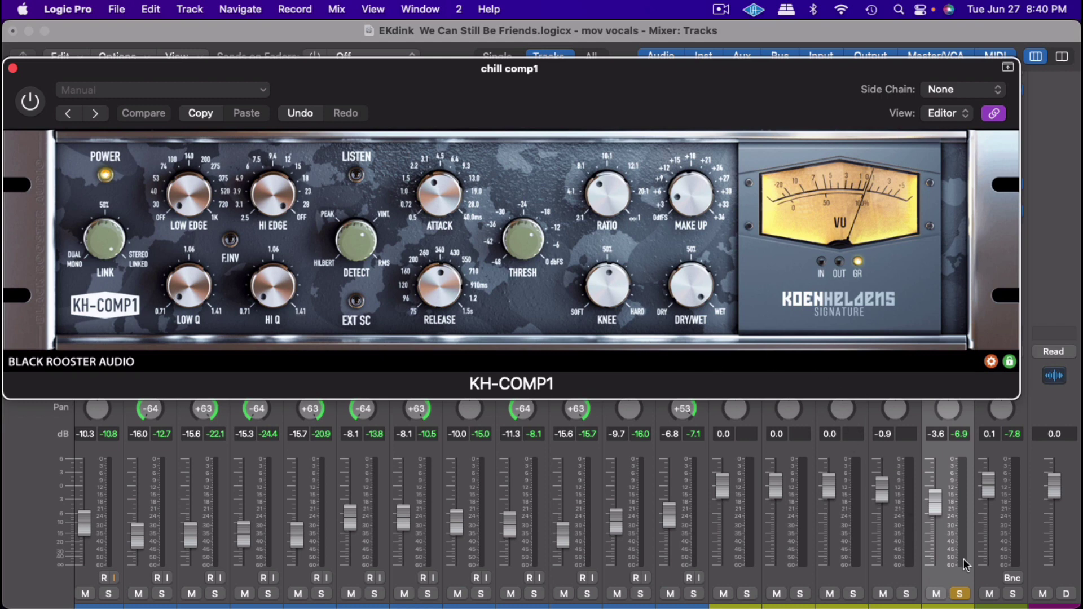
pyautogui.click(963, 594)
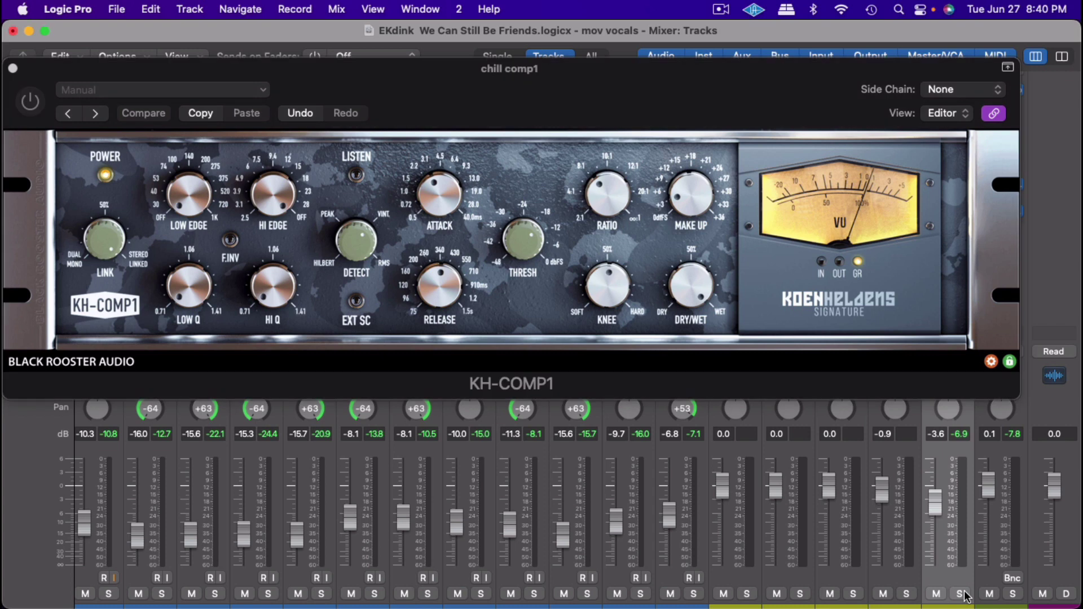
pyautogui.press('space')
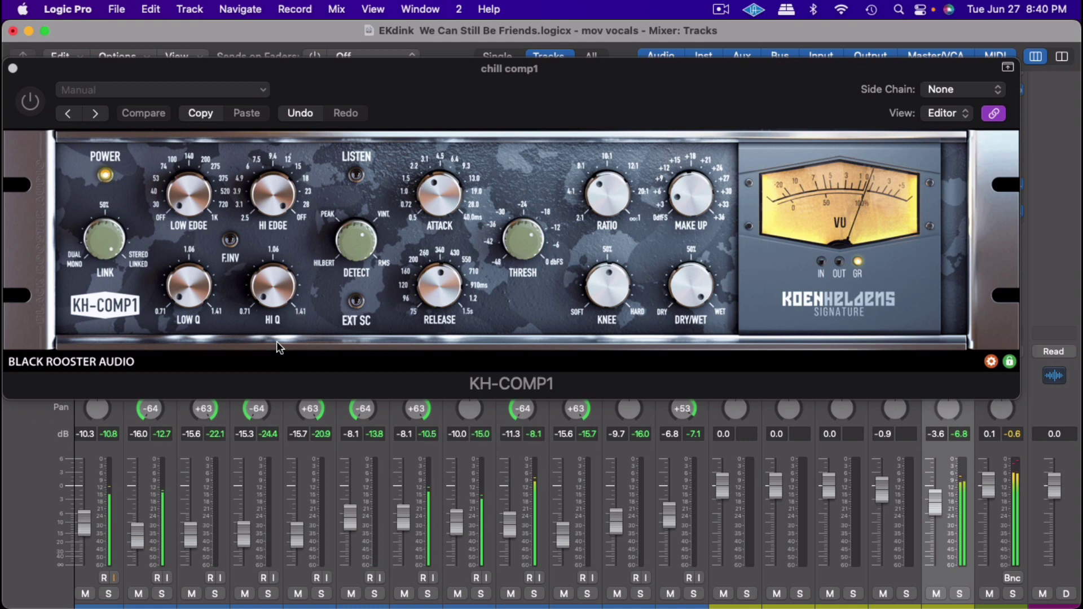
pyautogui.click(30, 101)
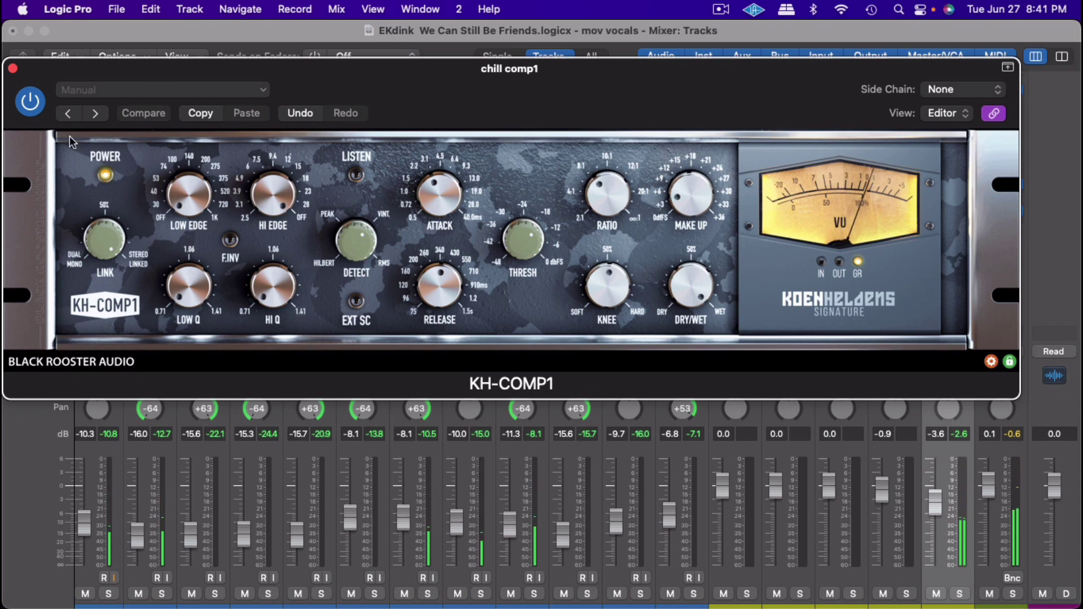
pyautogui.click(13, 69)
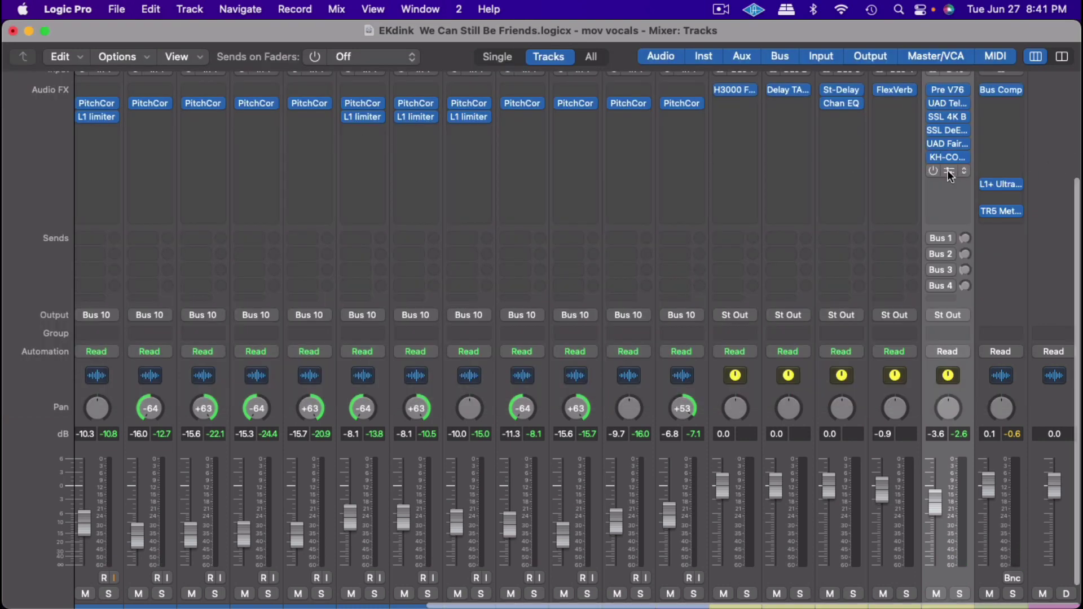
# - Open the SSL Fusion Stereo Image plug-in on chill comp1, switch it on during playback, and close its window
pyautogui.click(948, 171)
pyautogui.moveTo(804, 263); pyautogui.dragTo(635, 185)
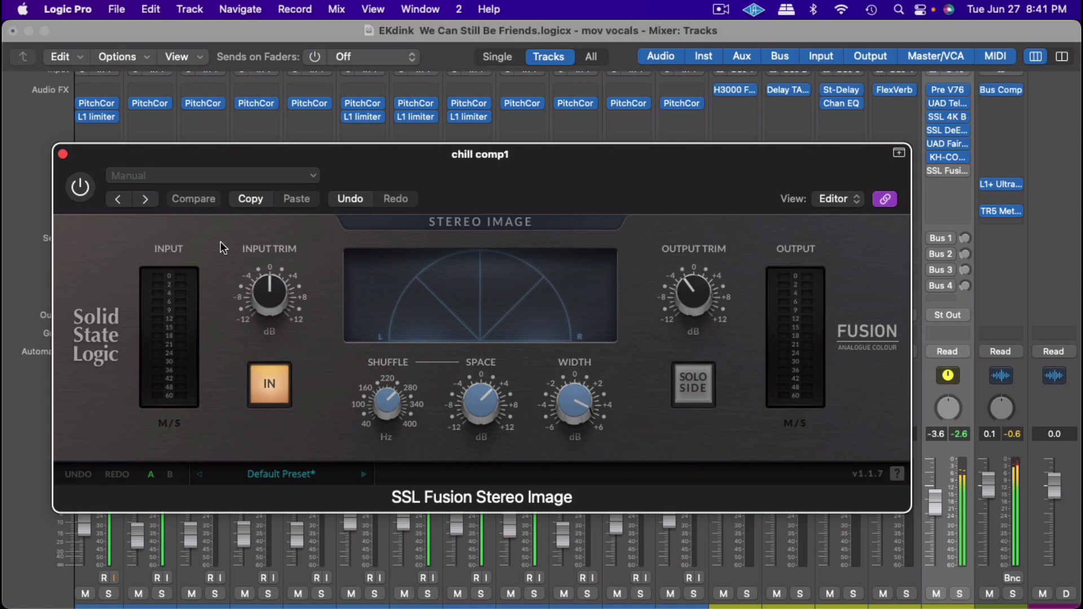
pyautogui.click(84, 186)
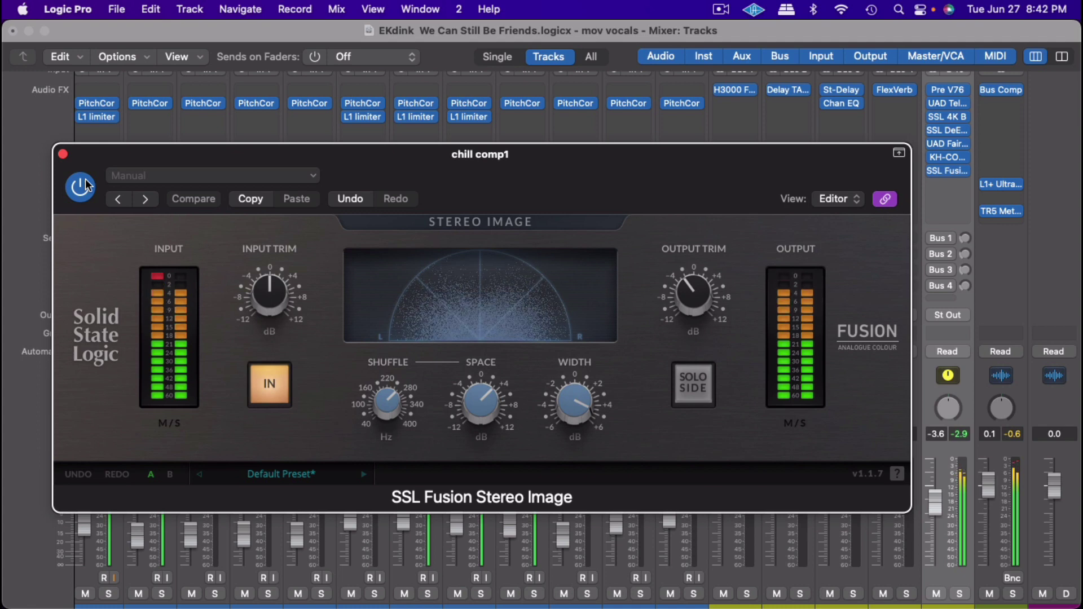
pyautogui.click(63, 154)
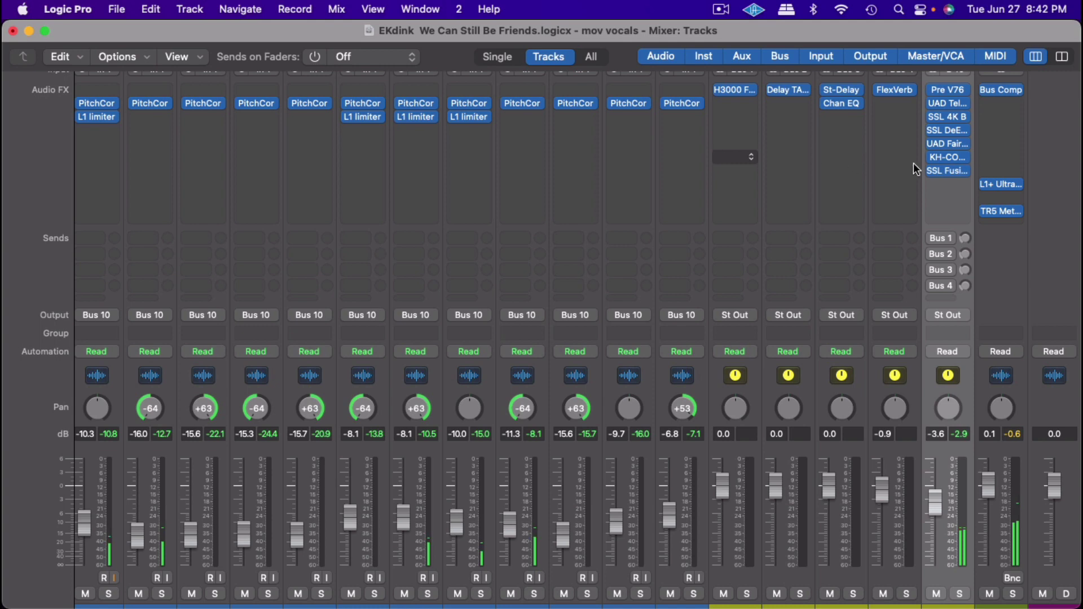
# - Review chill comp1's sends and the effect channels, then open H3000 Factory on the chorus channel with its window clear of the sends
pyautogui.moveTo(948, 187)
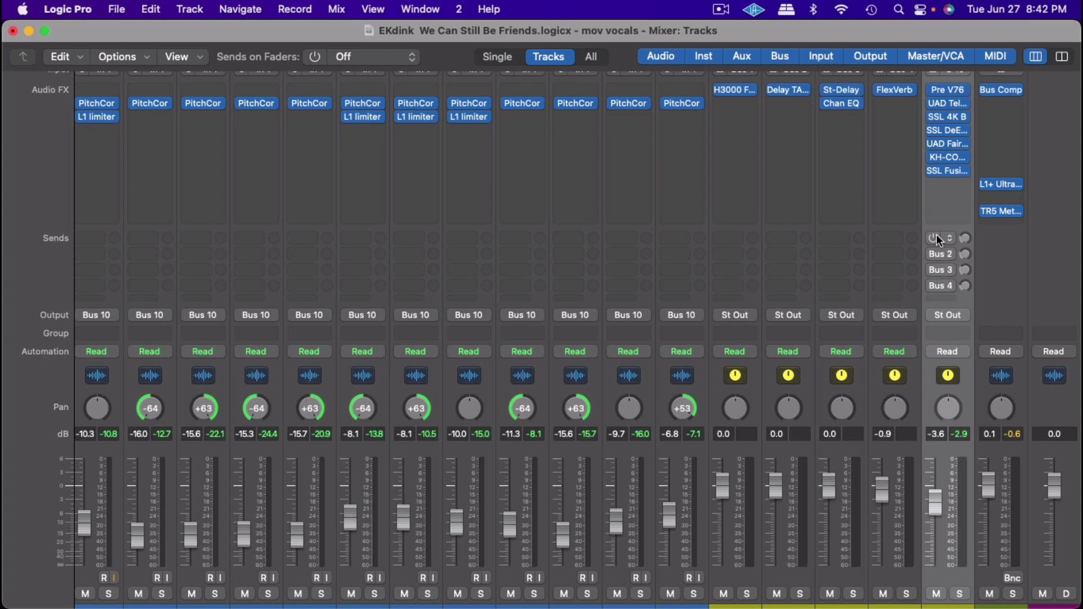
pyautogui.scroll(-1, 936, 235)
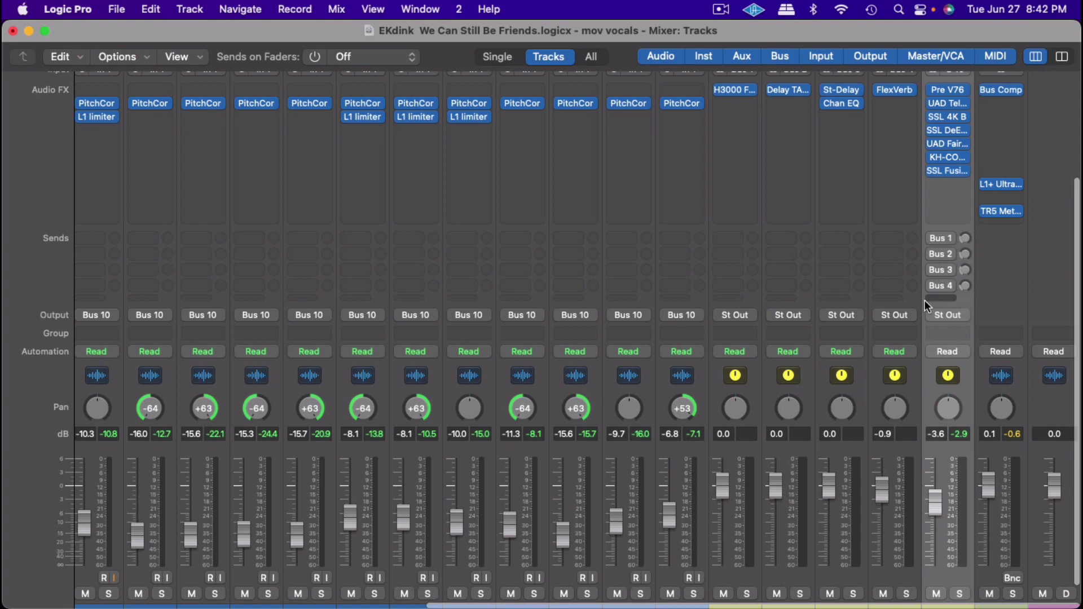
pyautogui.scroll(-2, 883, 465)
pyautogui.scroll(1, 831, 557)
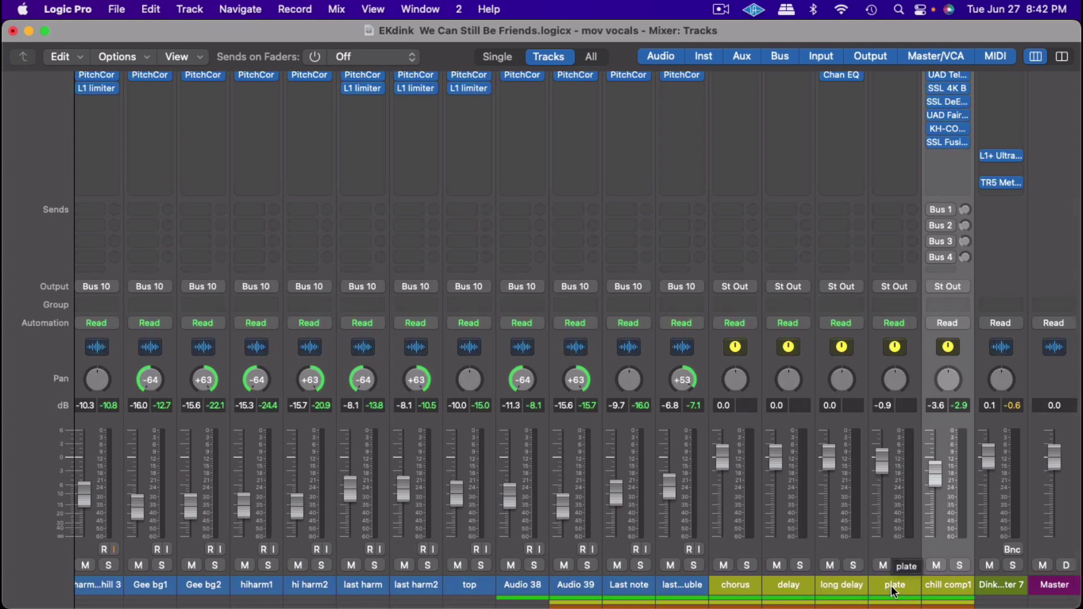
pyautogui.scroll(3, 894, 593)
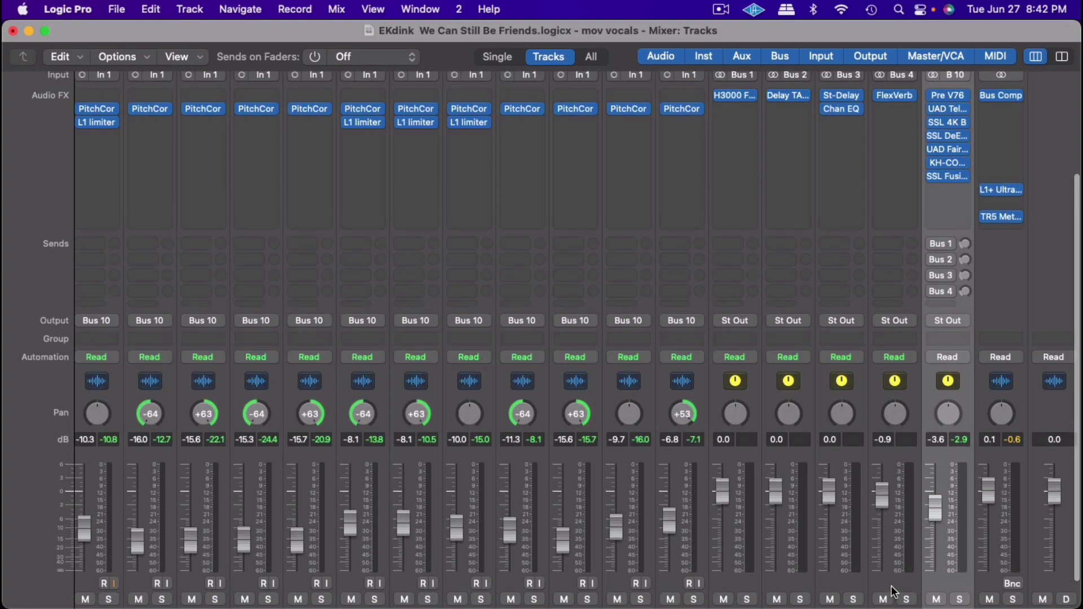
pyautogui.scroll(2, 894, 592)
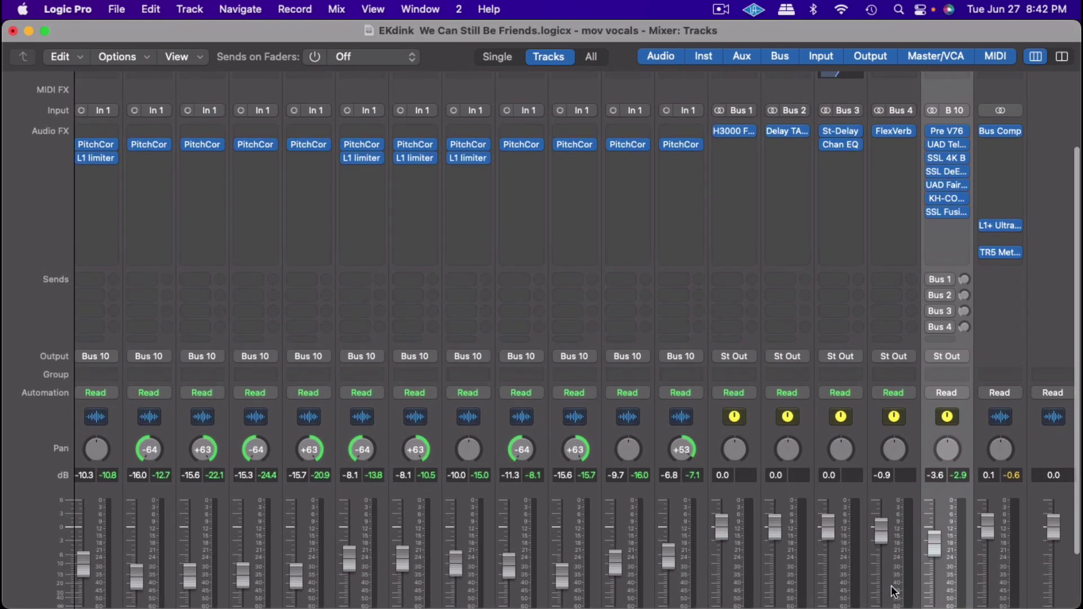
pyautogui.click(732, 134)
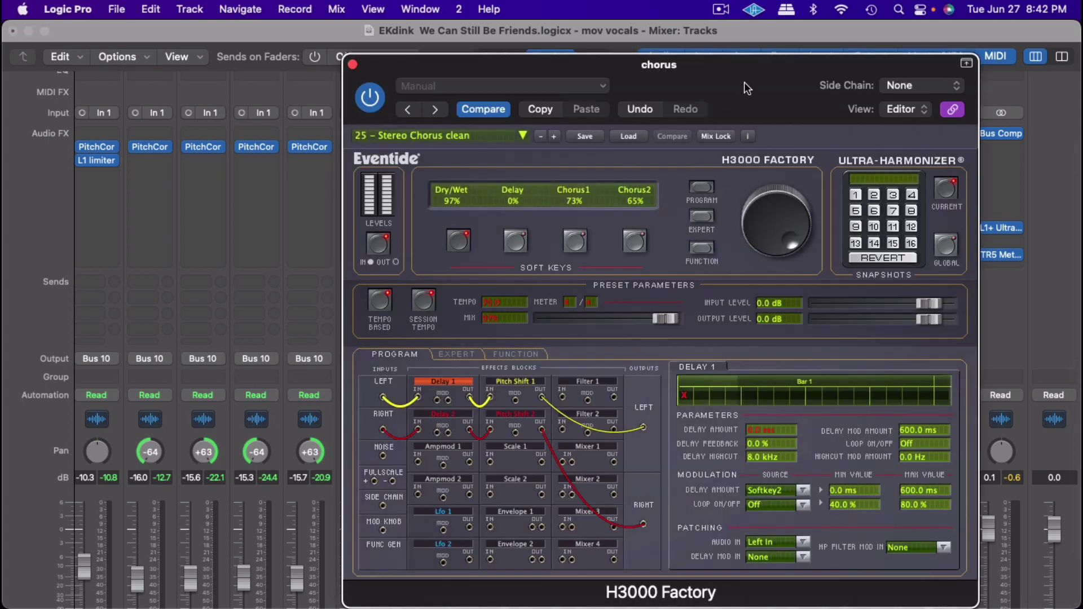
pyautogui.moveTo(747, 81); pyautogui.dragTo(485, 84)
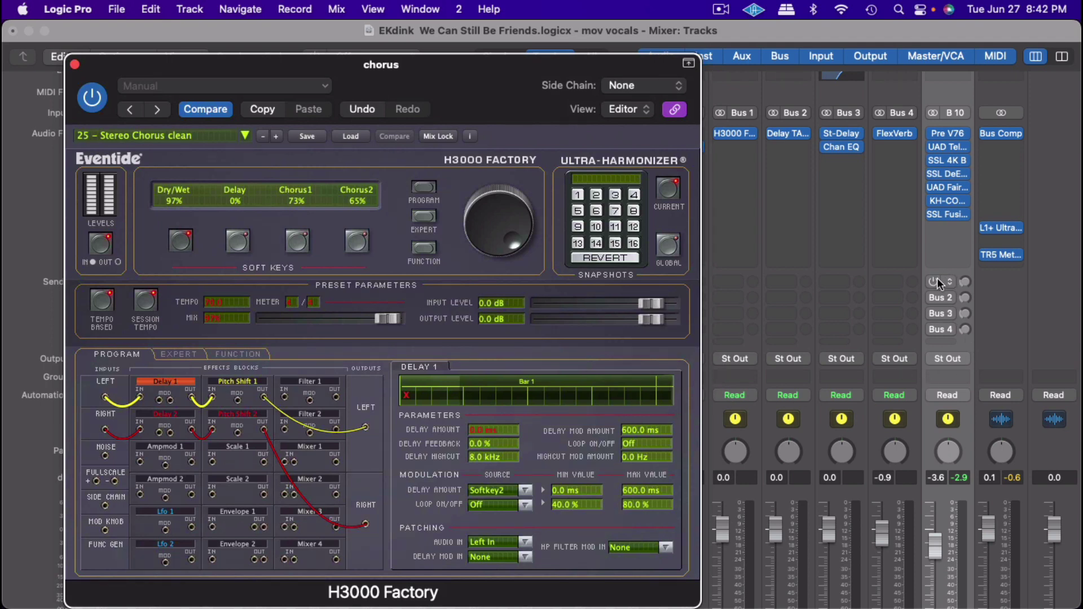
# - Solo chill comp1, enable its Bus 1 send to the chorus, and start playback
pyautogui.scroll(-3, 939, 306)
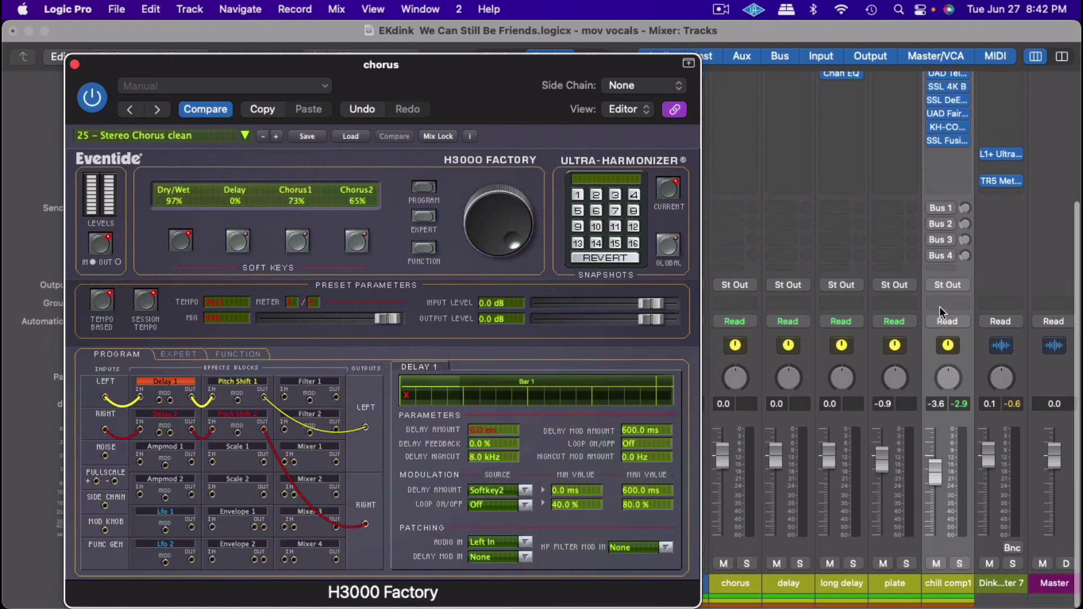
pyautogui.click(957, 566)
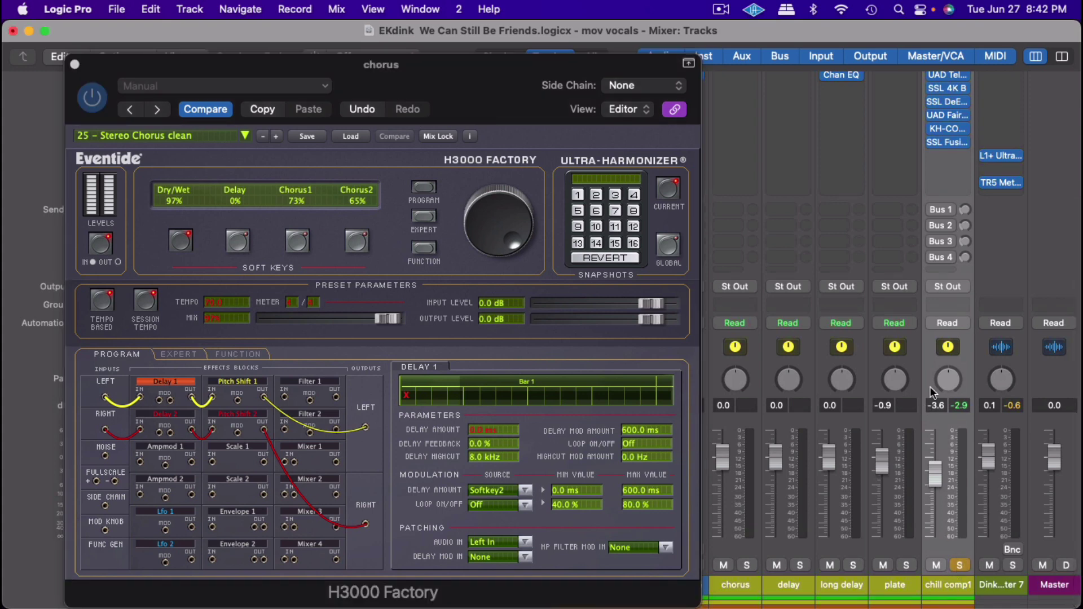
pyautogui.click(934, 209)
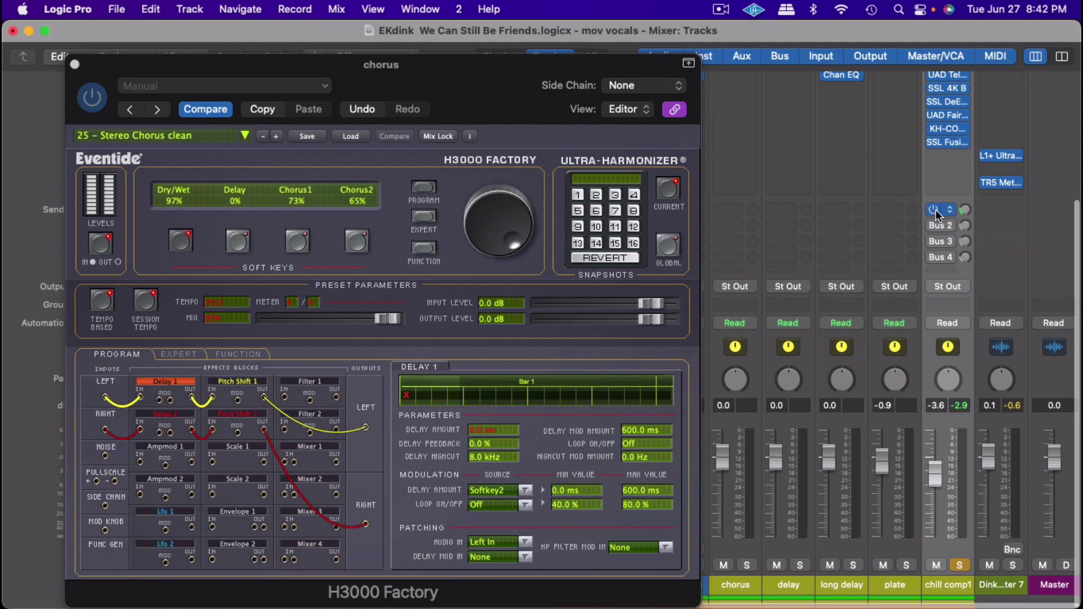
pyautogui.press('space')
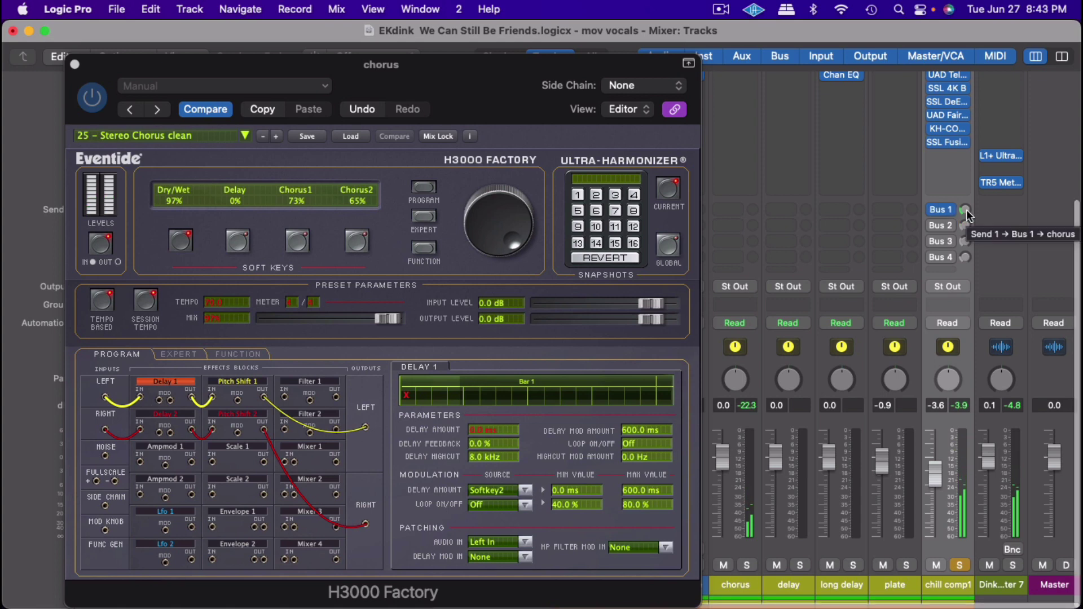
# - Adjust chill comp1's Bus 1 chorus send level by ear while the soloed background vocals play
pyautogui.moveTo(966, 210); pyautogui.dragTo(966, 224)
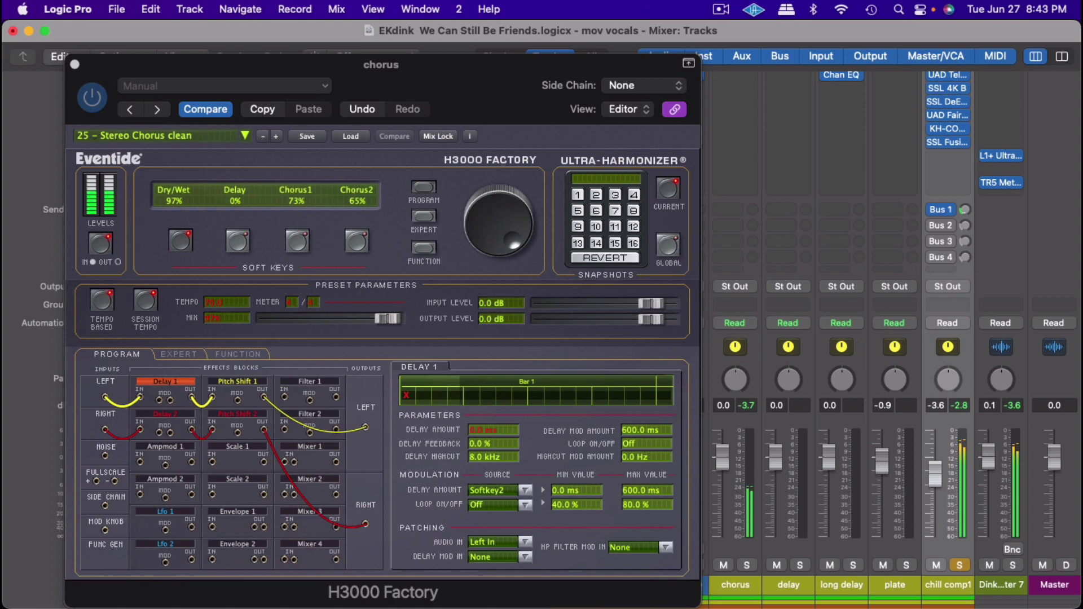
pyautogui.moveTo(966, 210); pyautogui.dragTo(966, 207)
pyautogui.moveTo(946, 213)
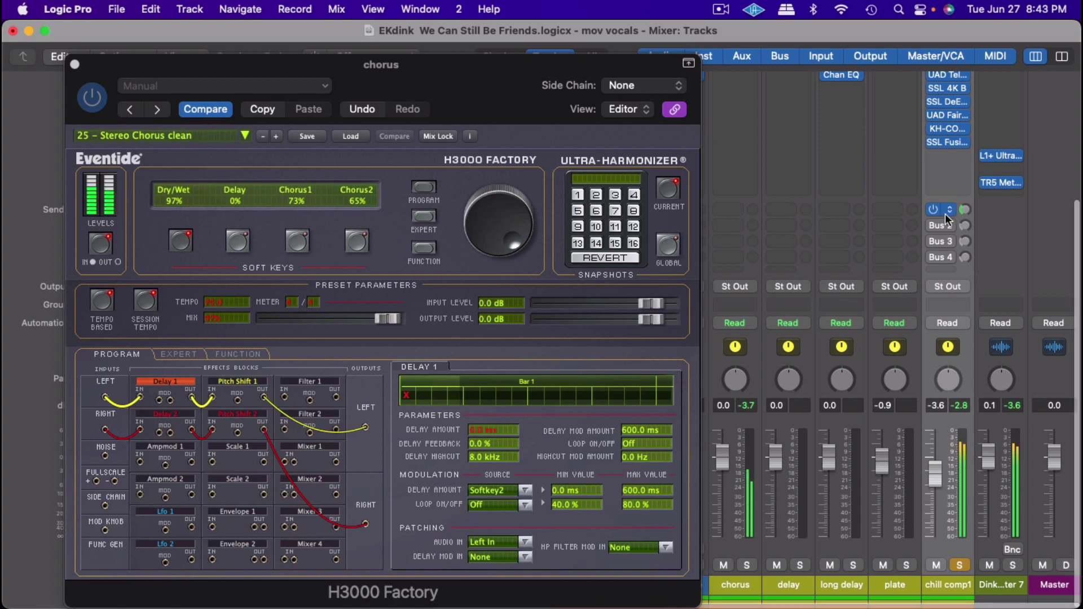
pyautogui.moveTo(966, 209); pyautogui.dragTo(966, 212)
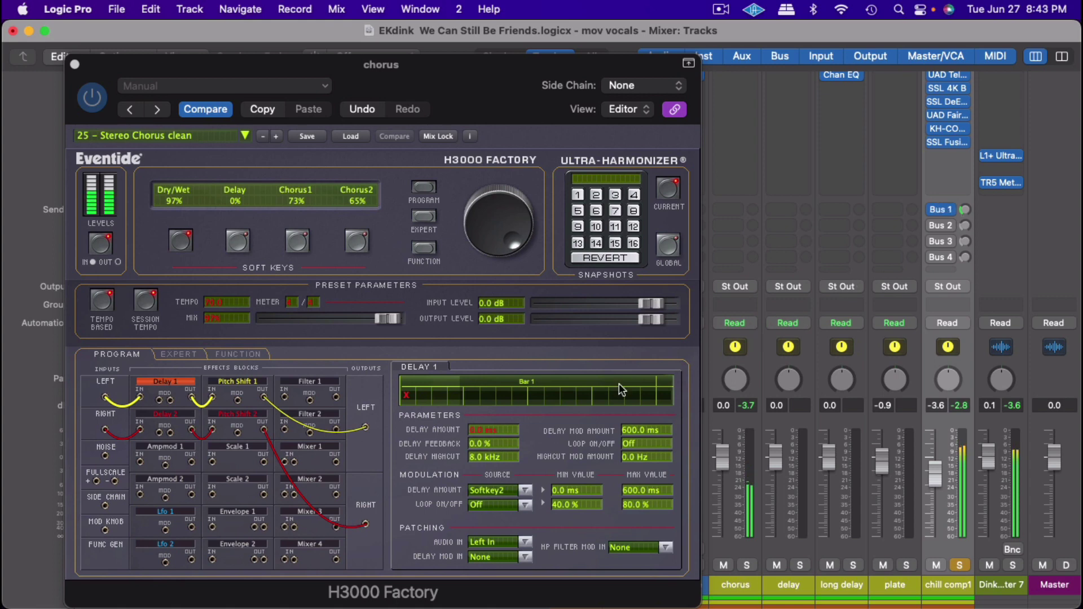
pyautogui.moveTo(721, 326)
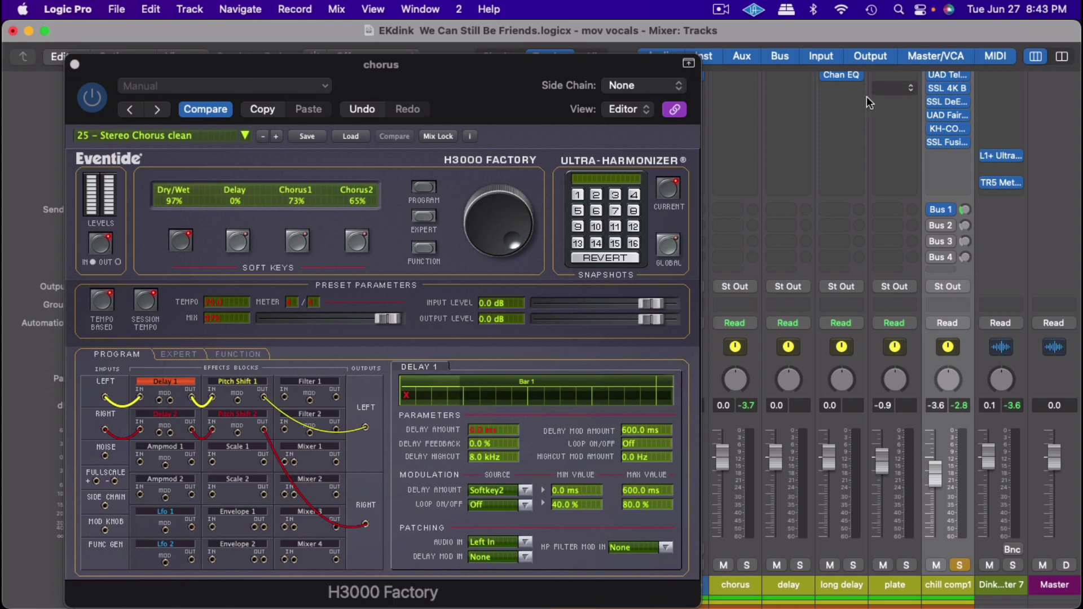
# - Open the Delay TAPE-201 plug-in on the delay channel
pyautogui.scroll(2, 851, 99)
pyautogui.hscroll(-4, 851, 100)
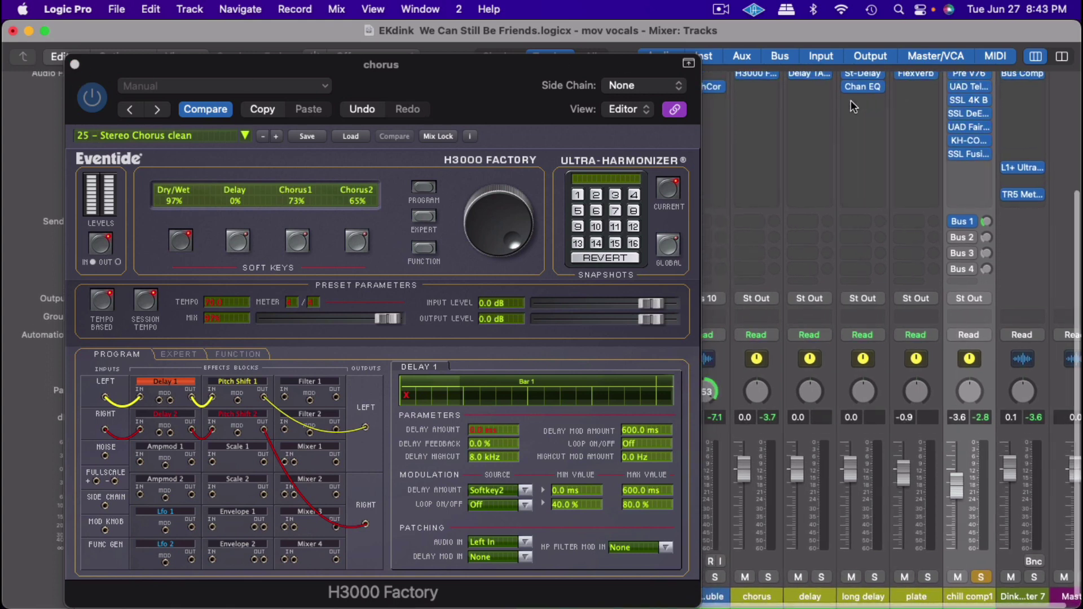
pyautogui.hscroll(4, 850, 100)
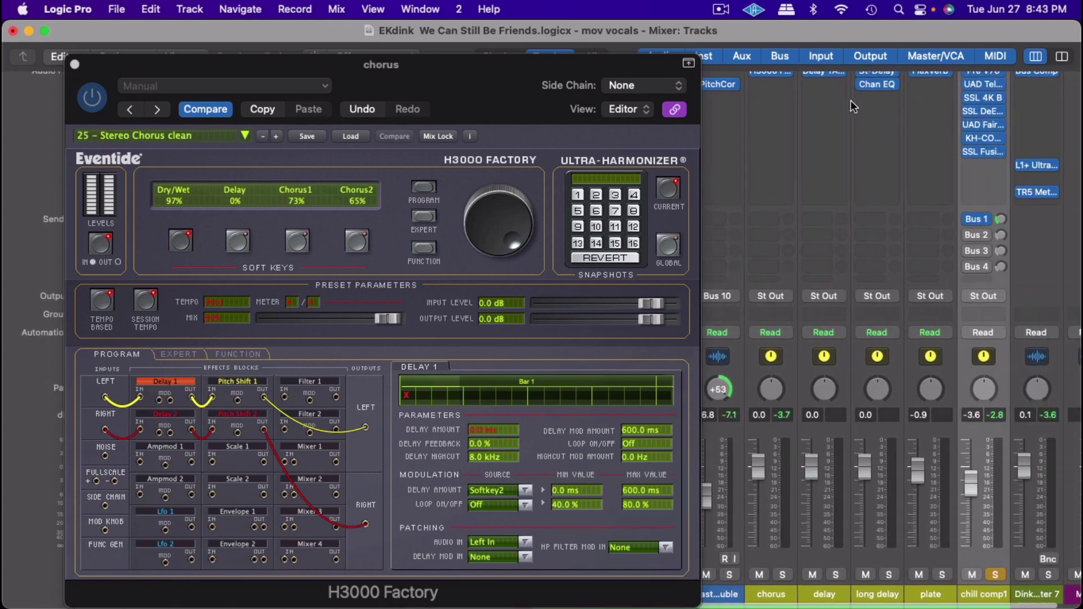
pyautogui.scroll(3, 851, 100)
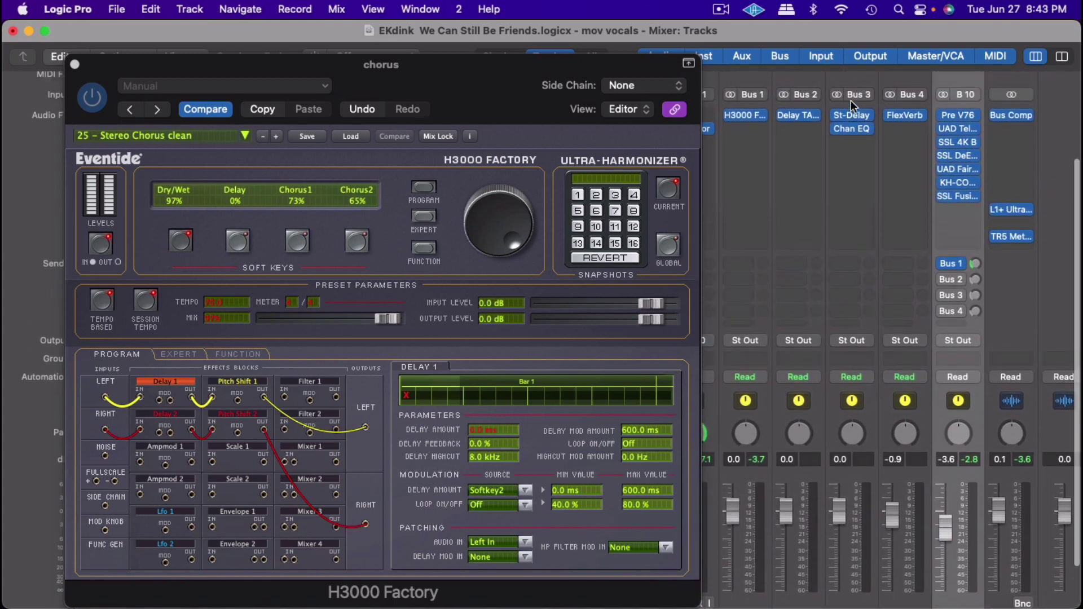
pyautogui.click(796, 98)
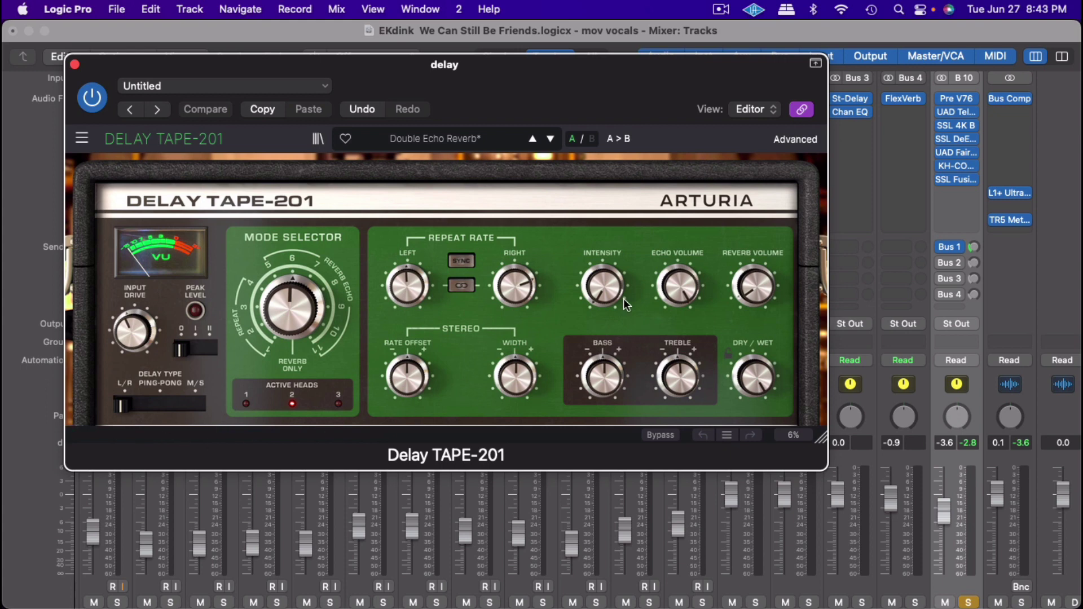
# - Enable chill comp1's Bus 2 send to the delay and raise its level while the vocals play
pyautogui.moveTo(948, 260)
pyautogui.click(942, 262)
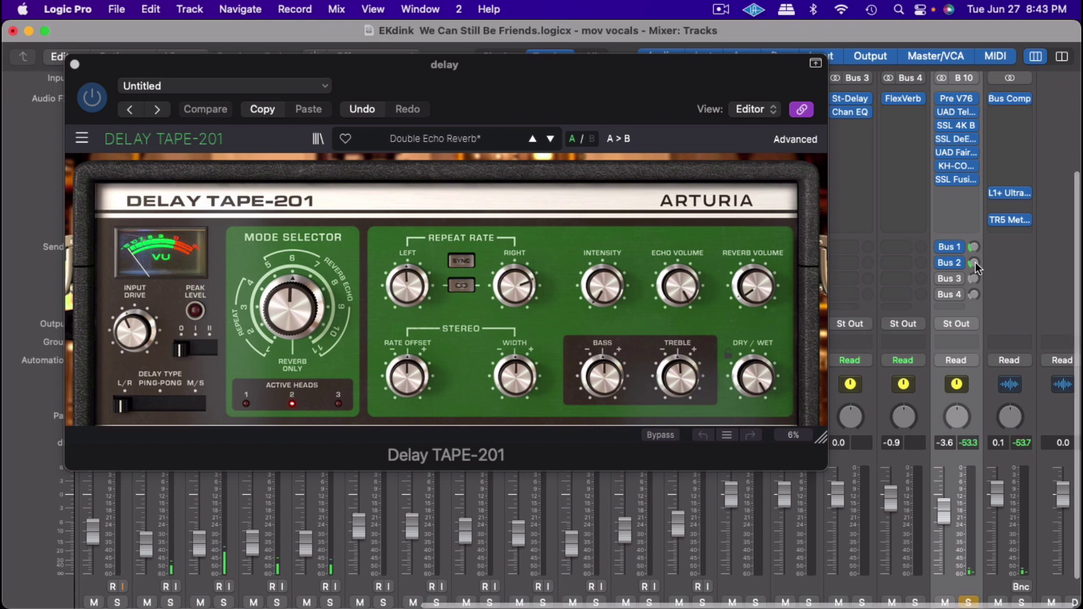
pyautogui.moveTo(976, 261); pyautogui.dragTo(976, 249)
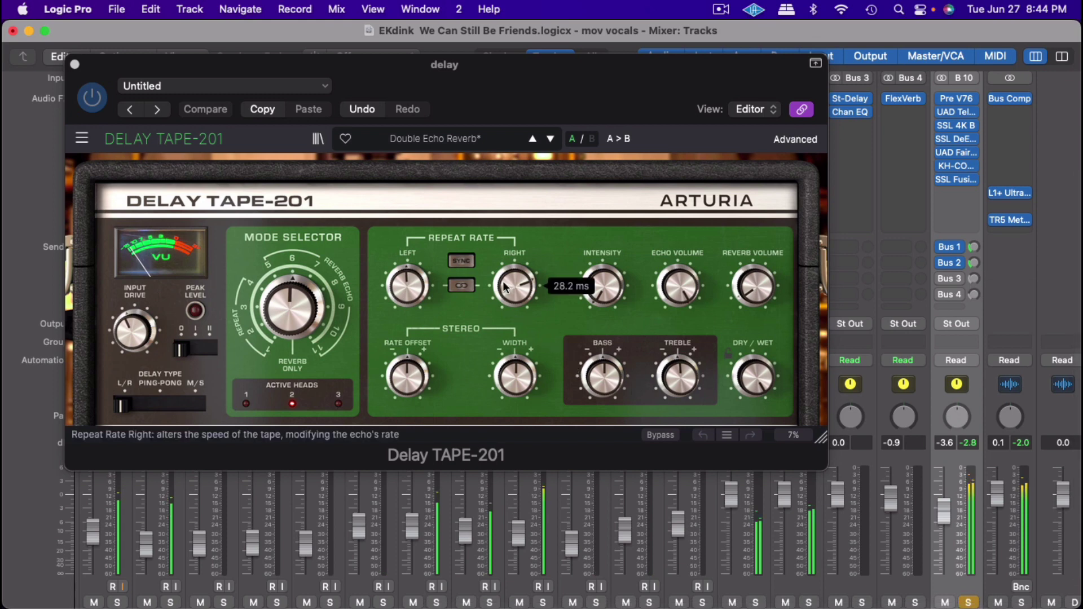
# - Turn on Sync for the Delay TAPE-201 repeat rate and set chill comp1's Bus 2 send to about -19.7 dB
pyautogui.click(461, 259)
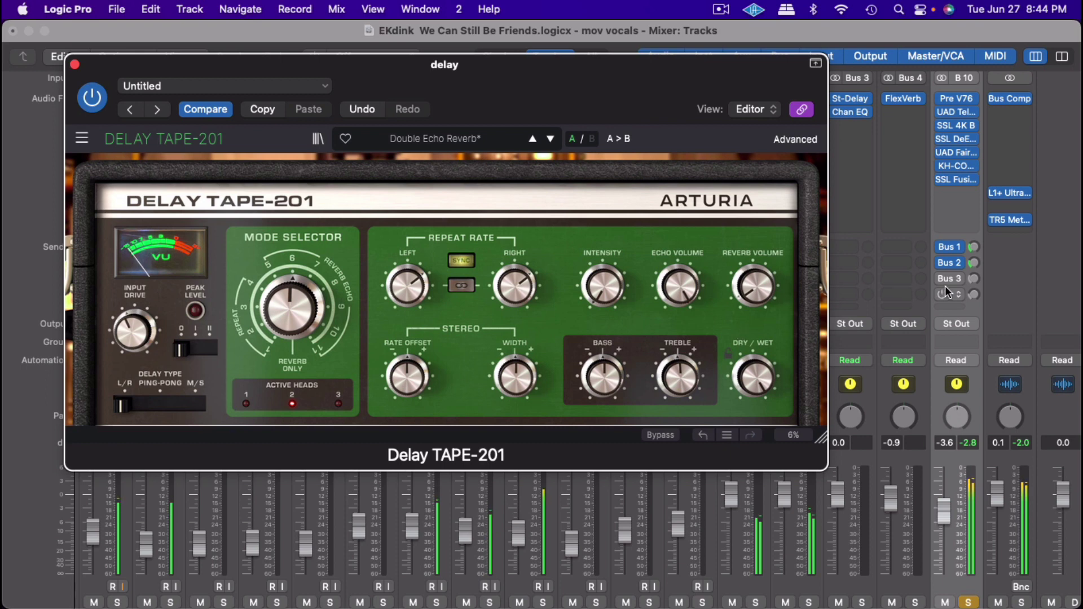
pyautogui.click(971, 263)
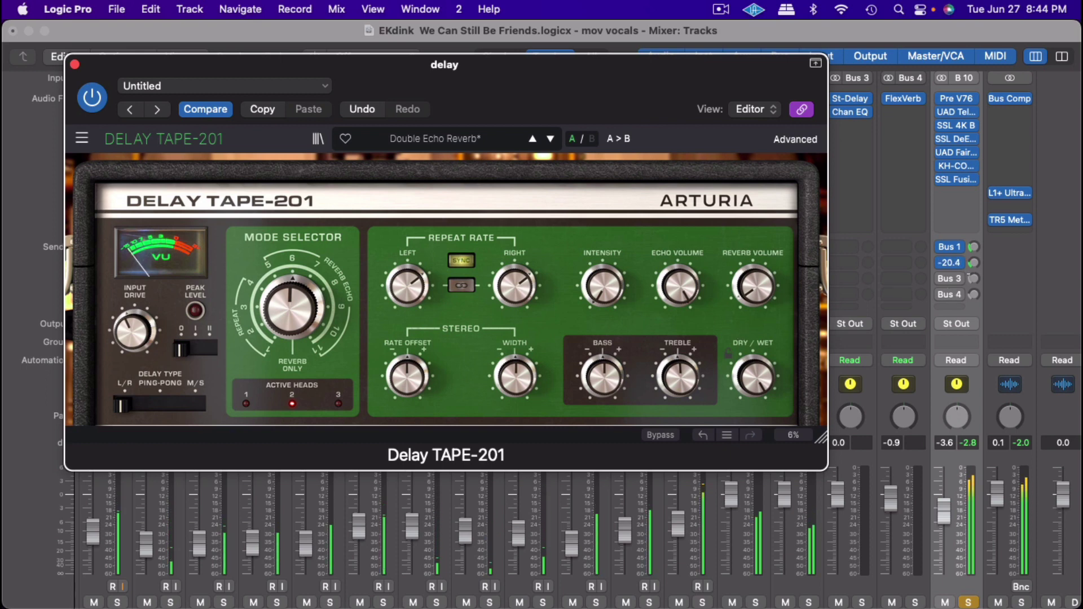
pyautogui.moveTo(971, 262); pyautogui.dragTo(971, 261)
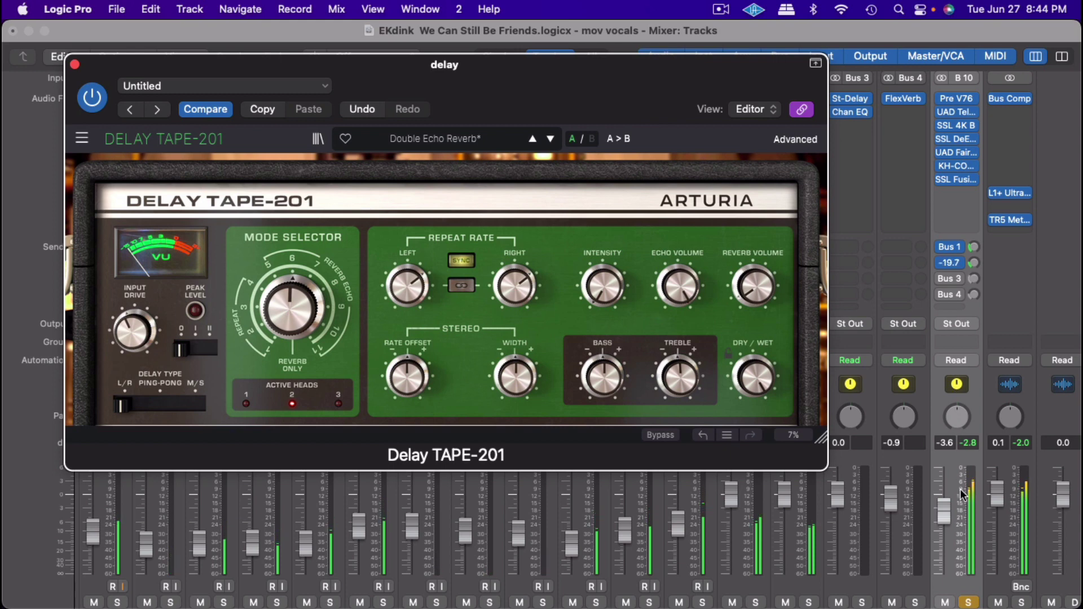
# - Unsolo chill comp1, fine-tune its Bus 2 delay send against the full mix, and solo the channel again
pyautogui.click(970, 603)
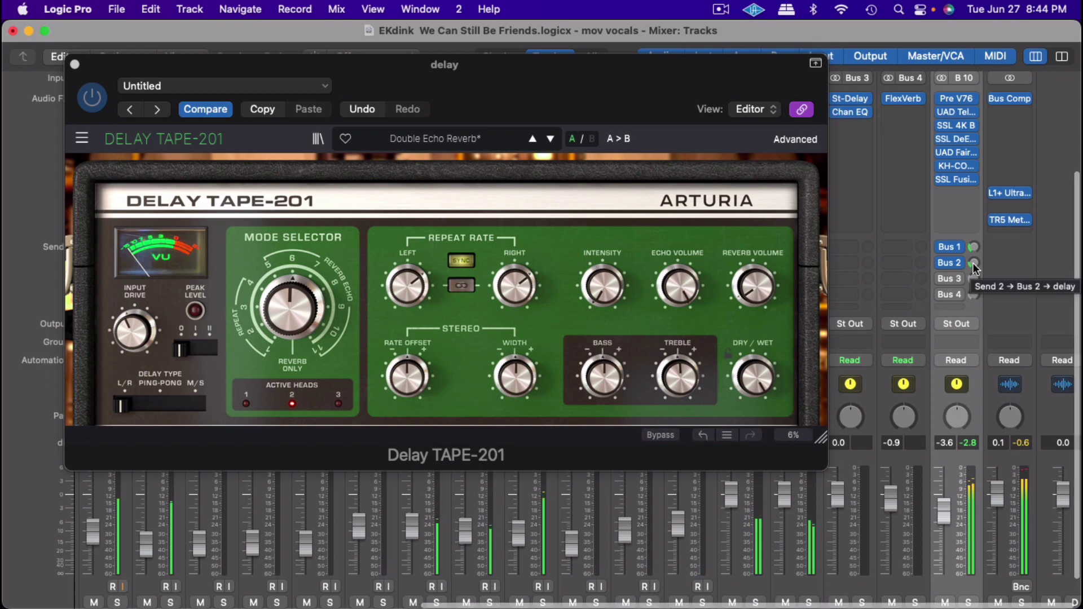
pyautogui.moveTo(973, 262); pyautogui.dragTo(972, 263)
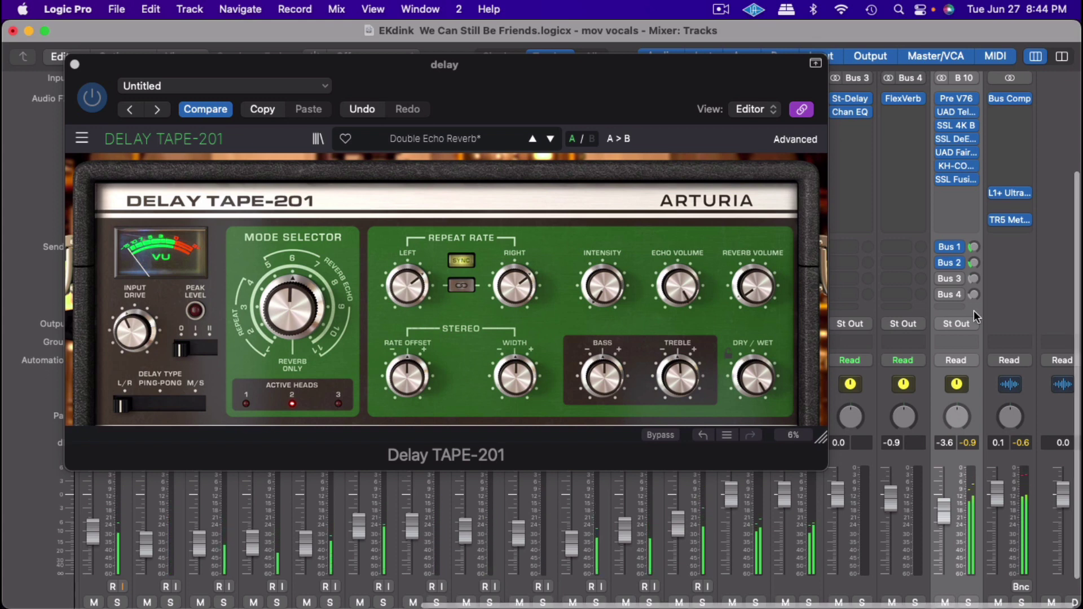
pyautogui.scroll(-2, 973, 513)
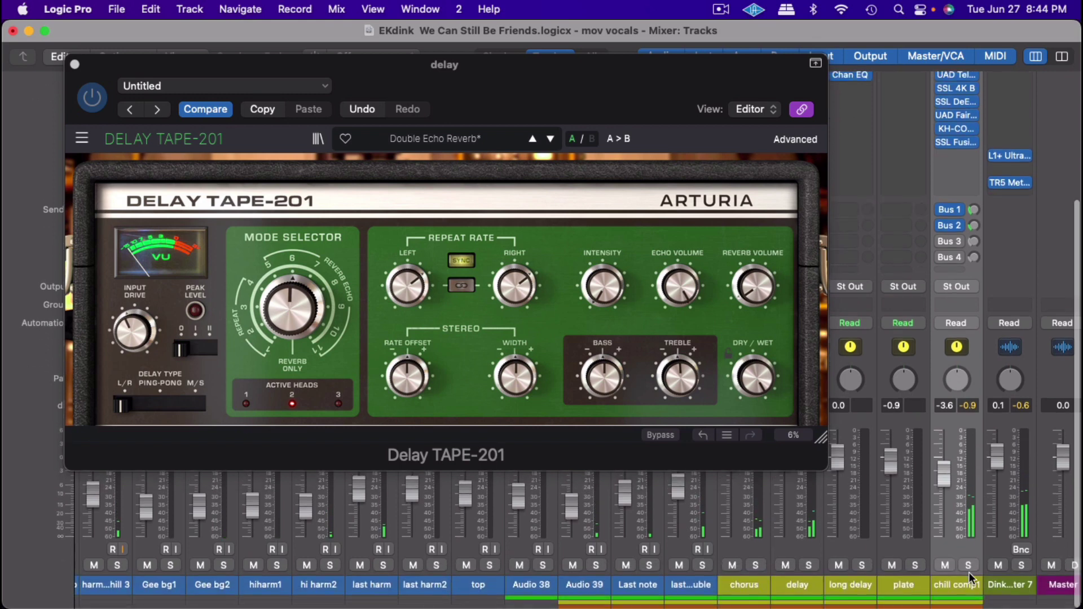
pyautogui.click(968, 564)
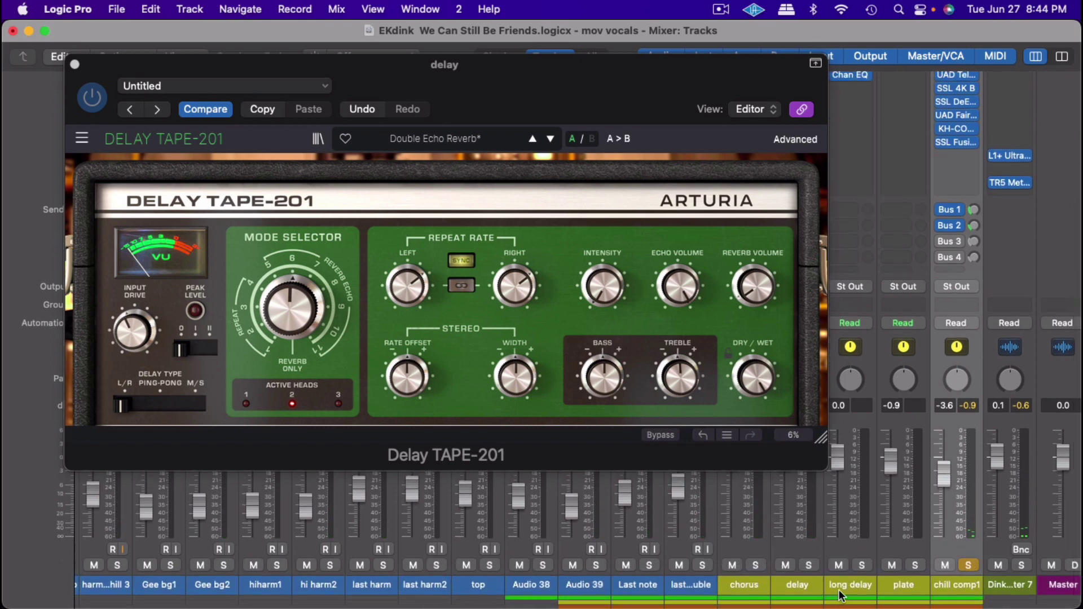
# - Select the long delay channel and inspect the settings of its Stereo Delay and Channel EQ plug-ins
pyautogui.click(840, 590)
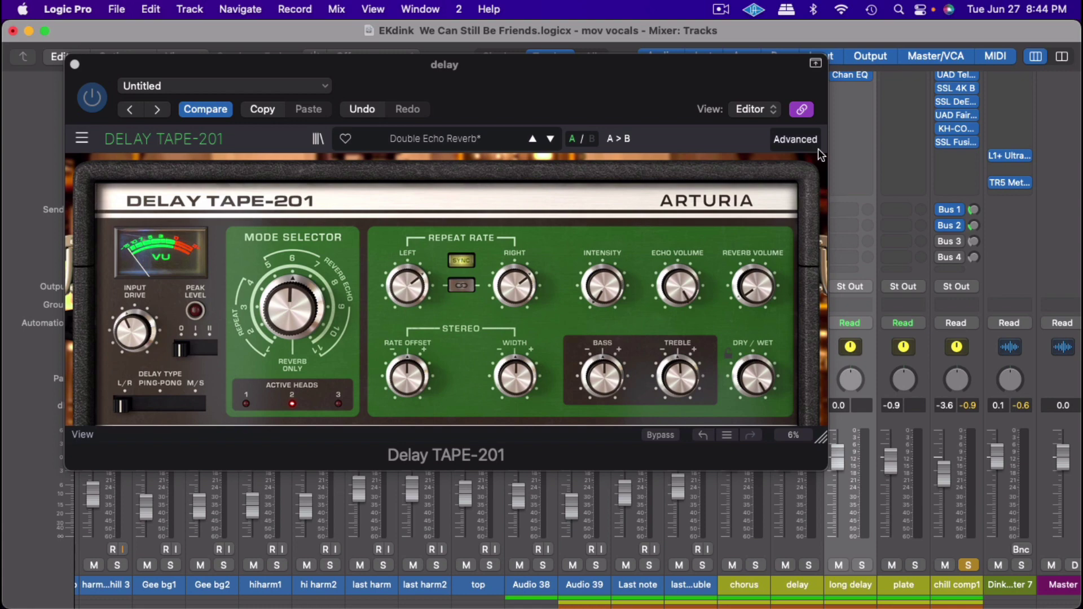
pyautogui.scroll(3, 851, 148)
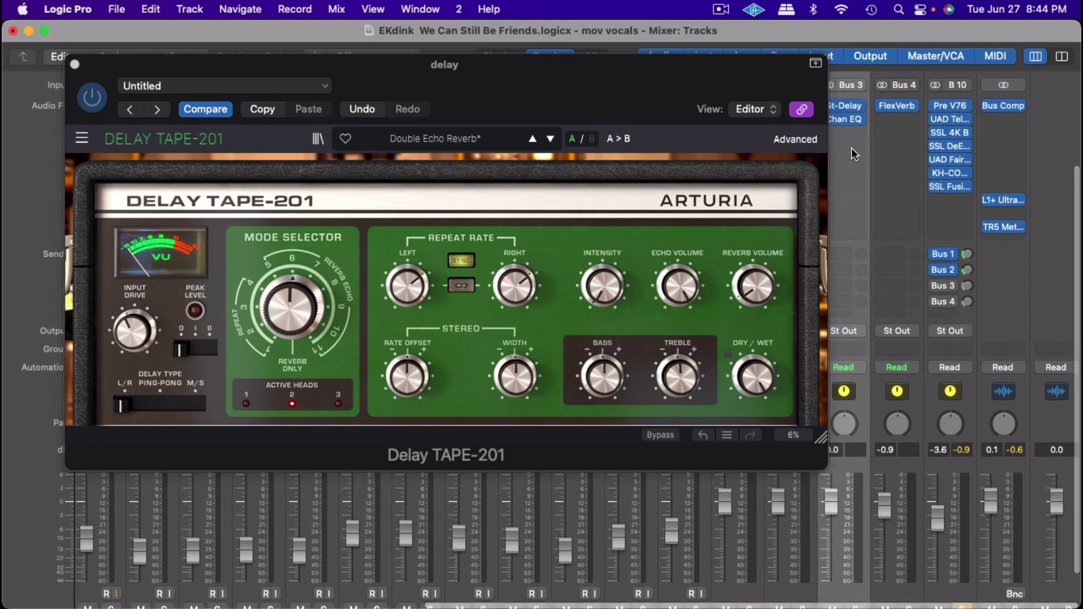
pyautogui.click(844, 105)
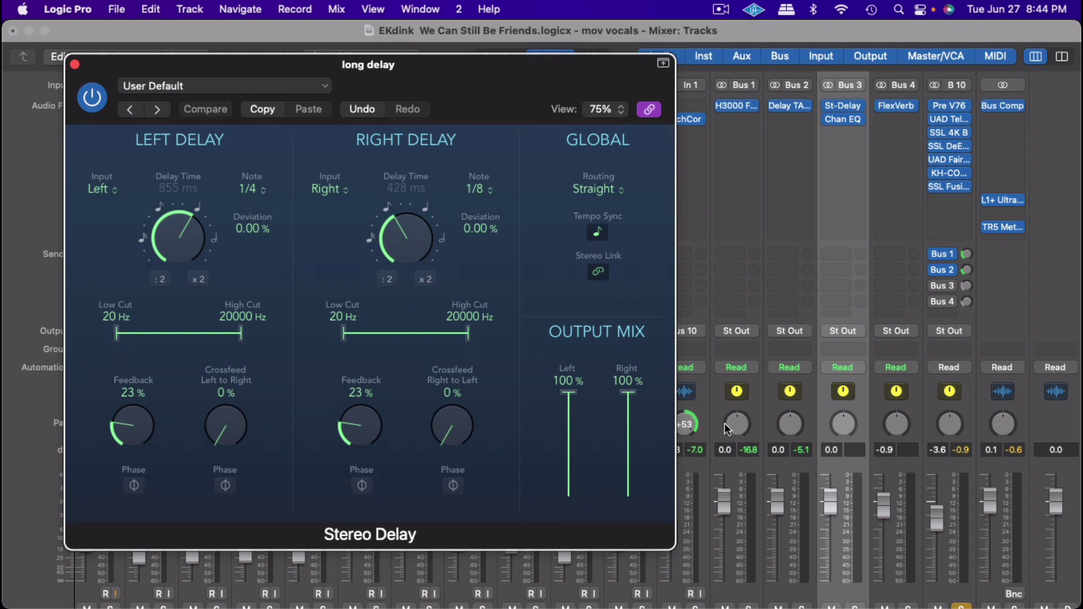
pyautogui.click(848, 120)
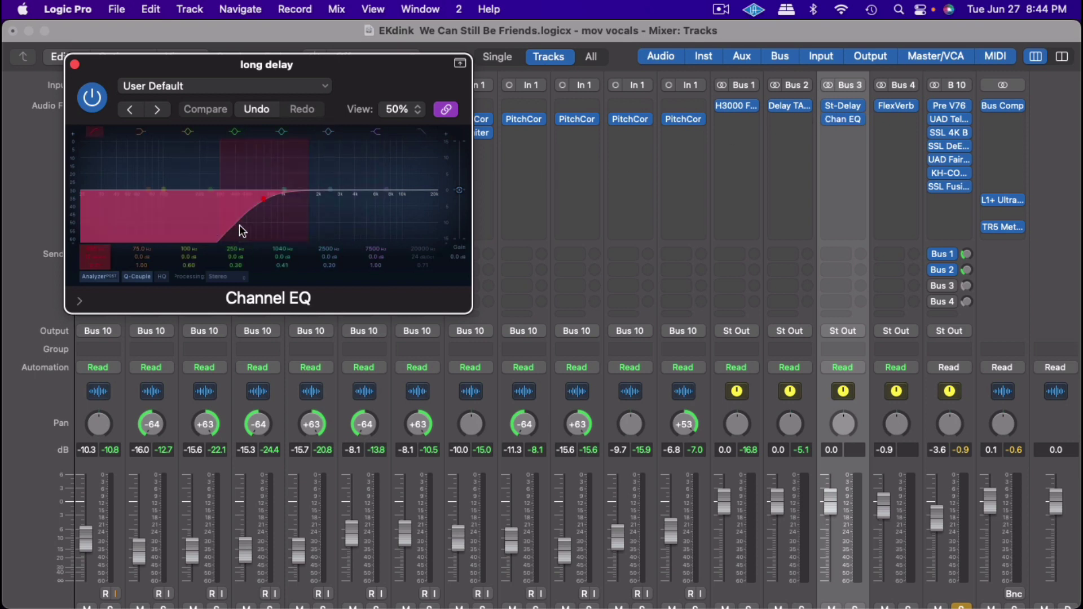
# - Close the Channel EQ window and enable chill comp1's Bus 3 send to the long delay while the vocals play
pyautogui.click(75, 64)
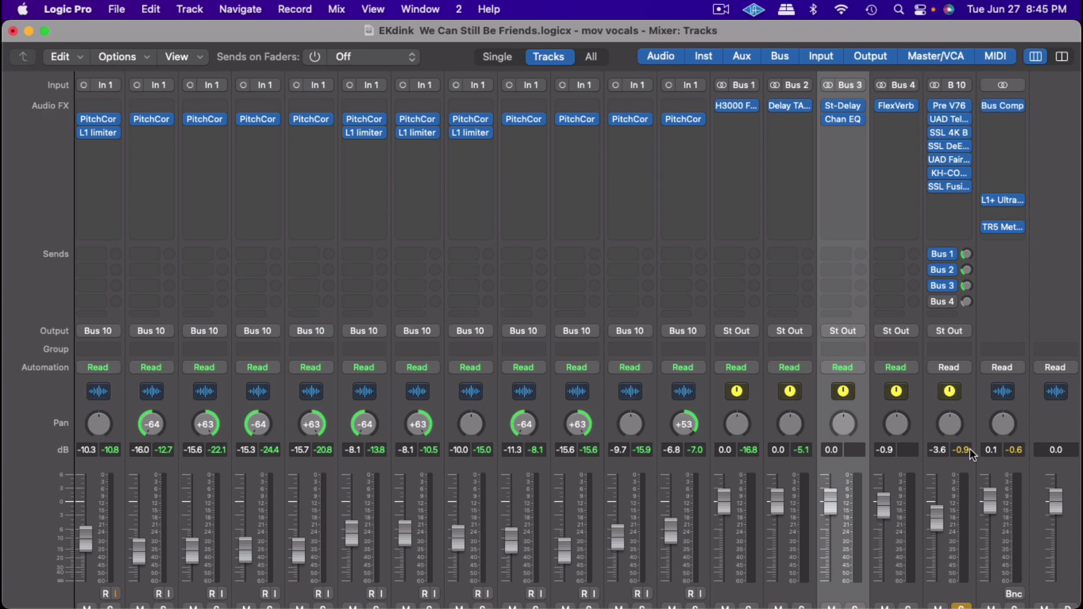
pyautogui.scroll(-3, 966, 465)
pyautogui.press('space')
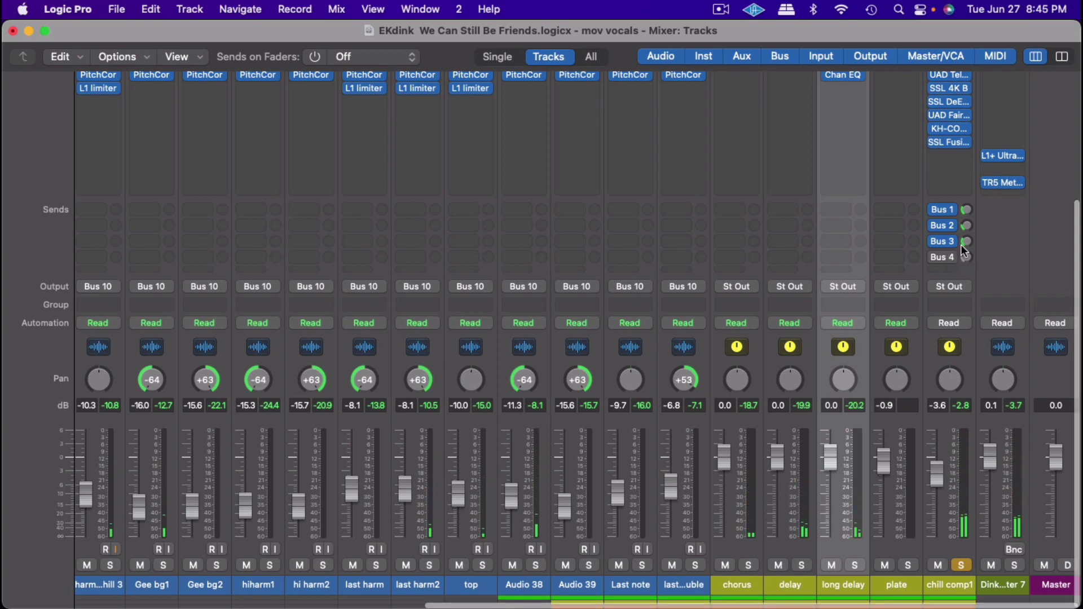
# - Select the plate channel and inspect the reverb, EQ and multiplier settings of its SSL FlexVerb plug-in
pyautogui.click(901, 590)
pyautogui.scroll(5, 882, 496)
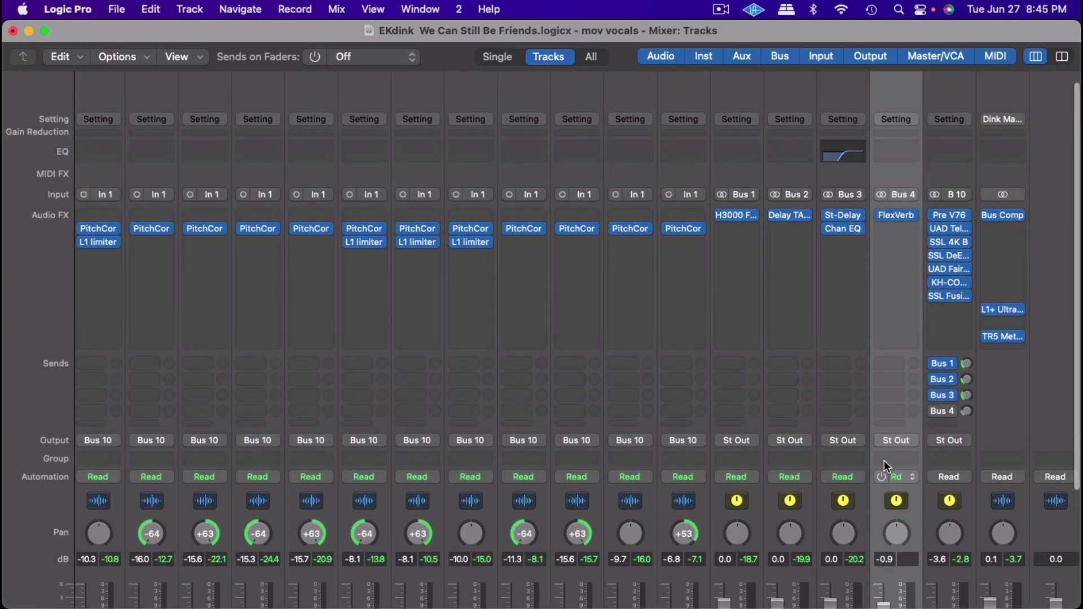
pyautogui.click(894, 217)
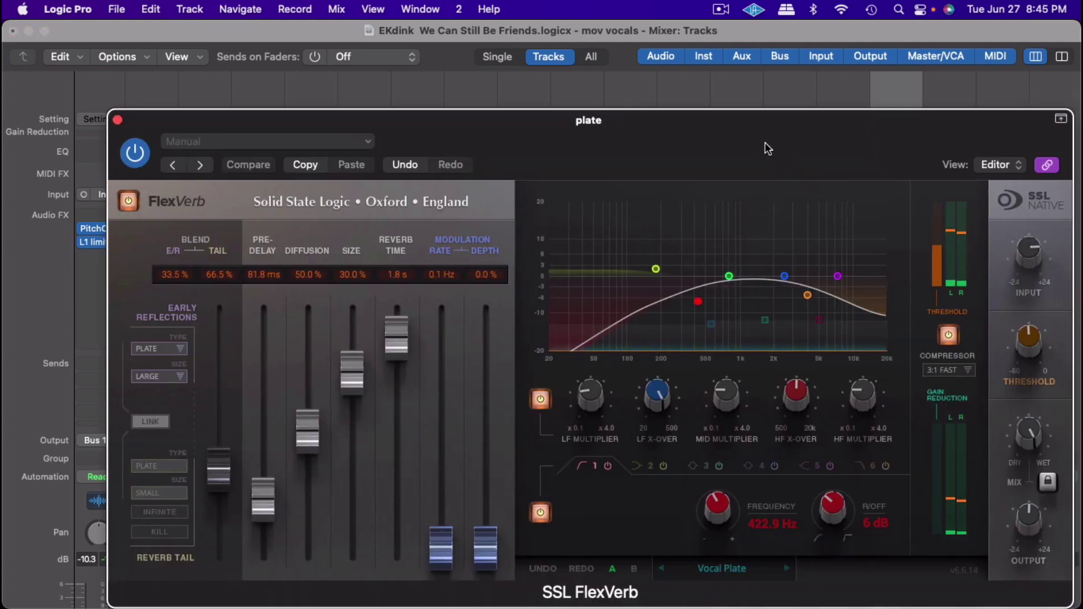
pyautogui.moveTo(767, 148); pyautogui.dragTo(693, 94)
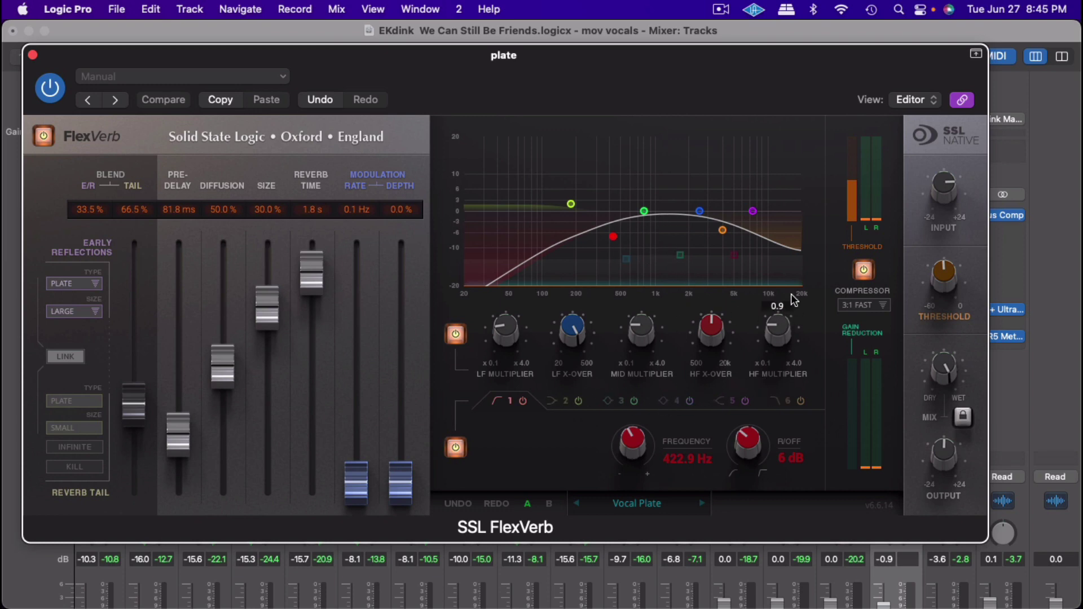
pyautogui.moveTo(712, 335)
# - Enable chill comp1's Bus 4 send to the plate reverb, adjust its level by ear while the vocals play, and close FlexVerb
pyautogui.moveTo(849, 59); pyautogui.dragTo(767, 36)
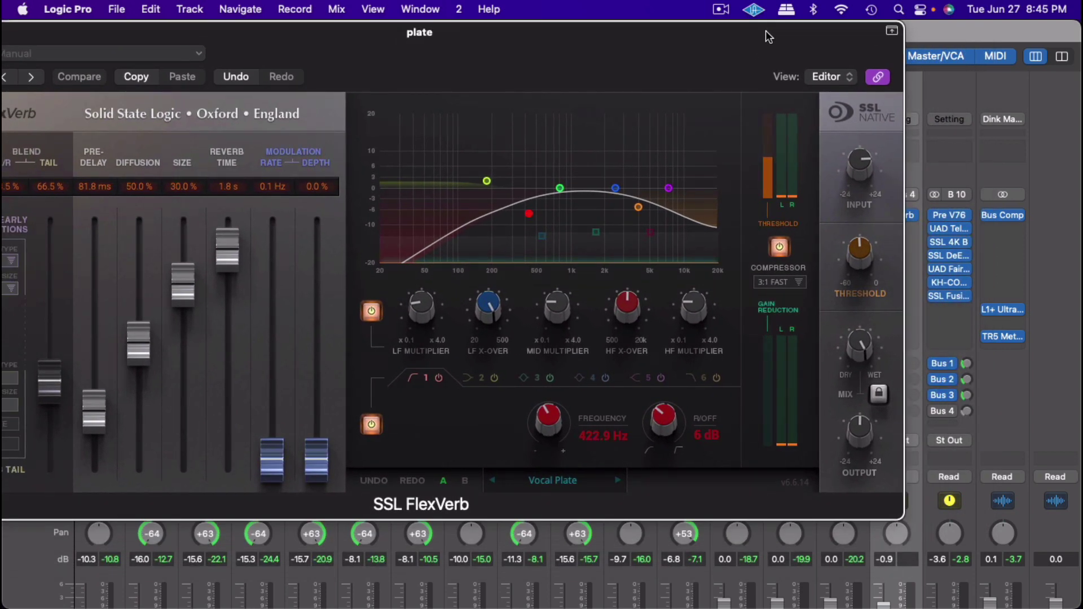
pyautogui.moveTo(949, 411)
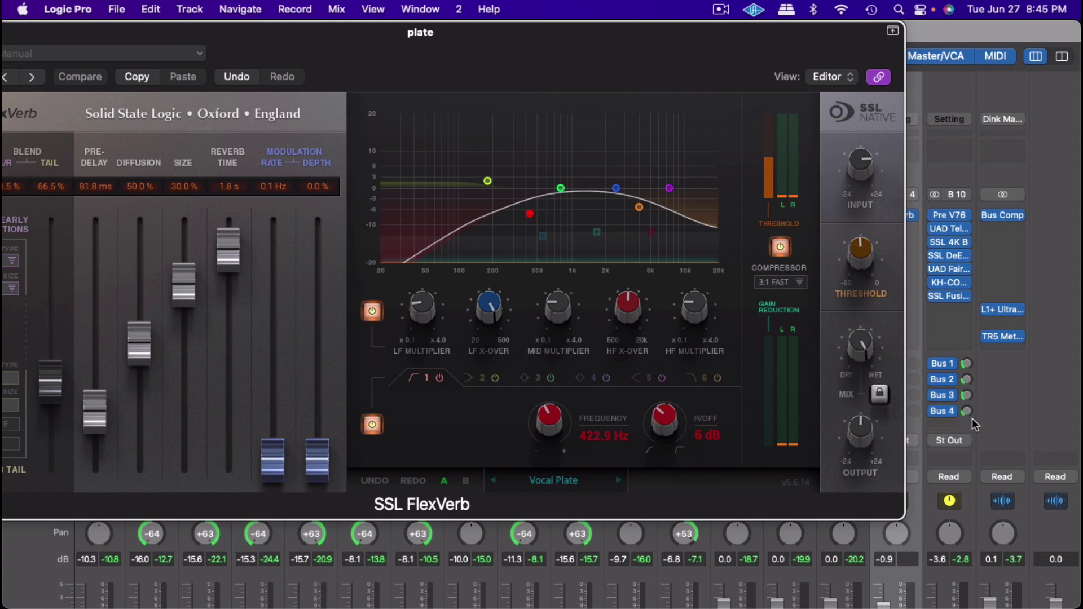
pyautogui.press('space')
pyautogui.scroll(-5, 969, 415)
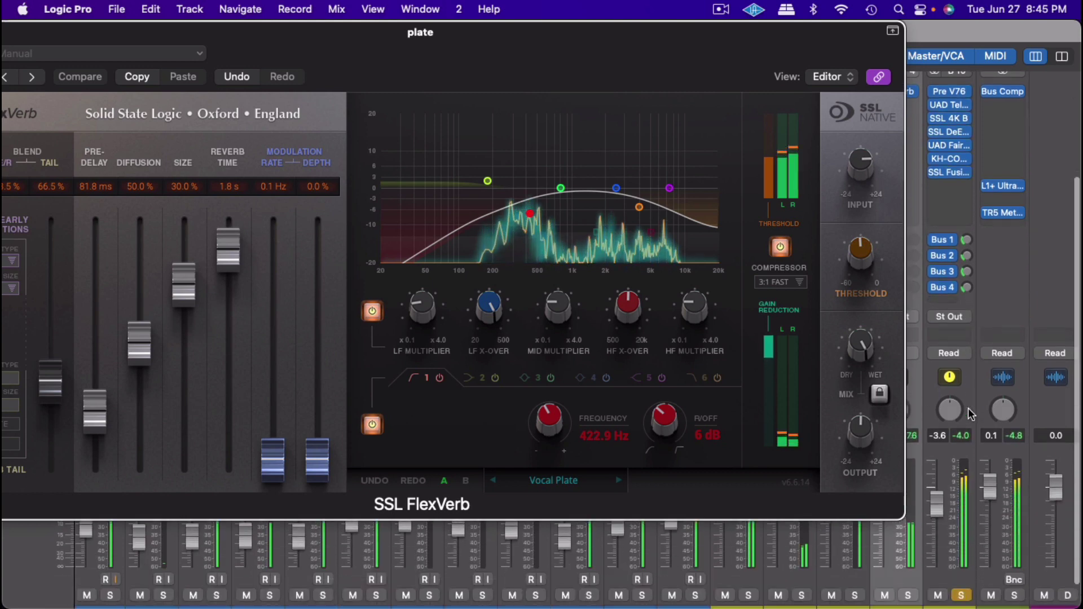
pyautogui.moveTo(966, 284); pyautogui.dragTo(967, 265)
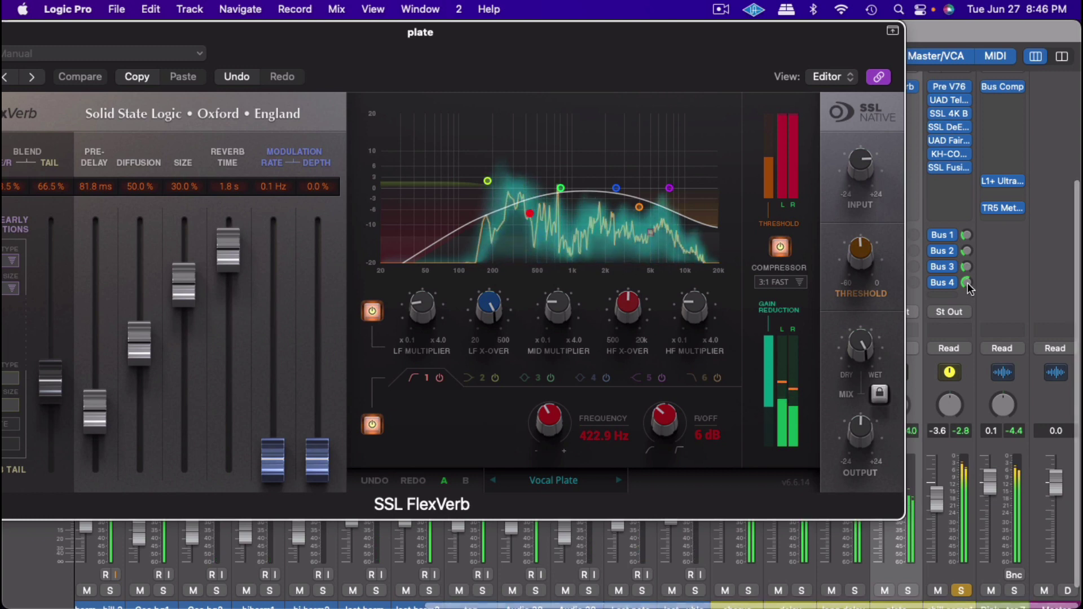
pyautogui.moveTo(967, 283); pyautogui.dragTo(967, 283)
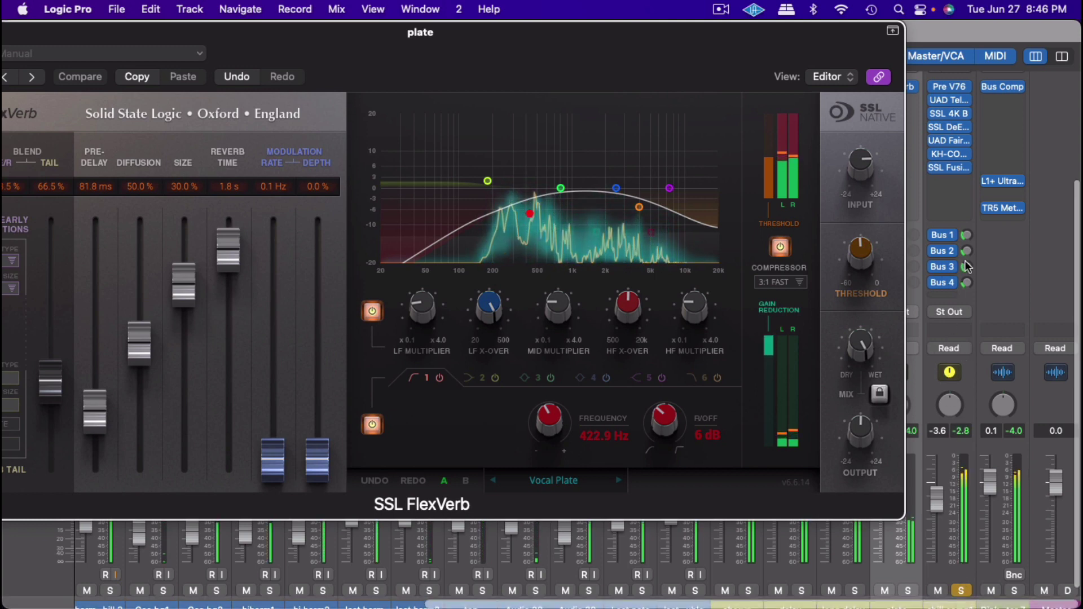
pyautogui.moveTo(966, 266); pyautogui.dragTo(969, 296)
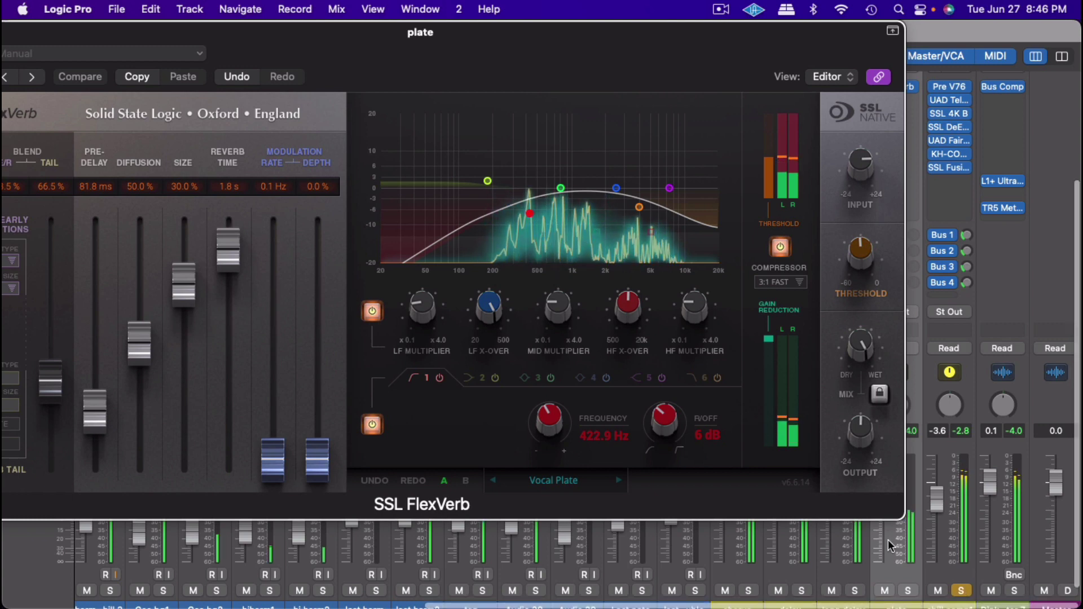
pyautogui.moveTo(582, 68); pyautogui.dragTo(732, 68)
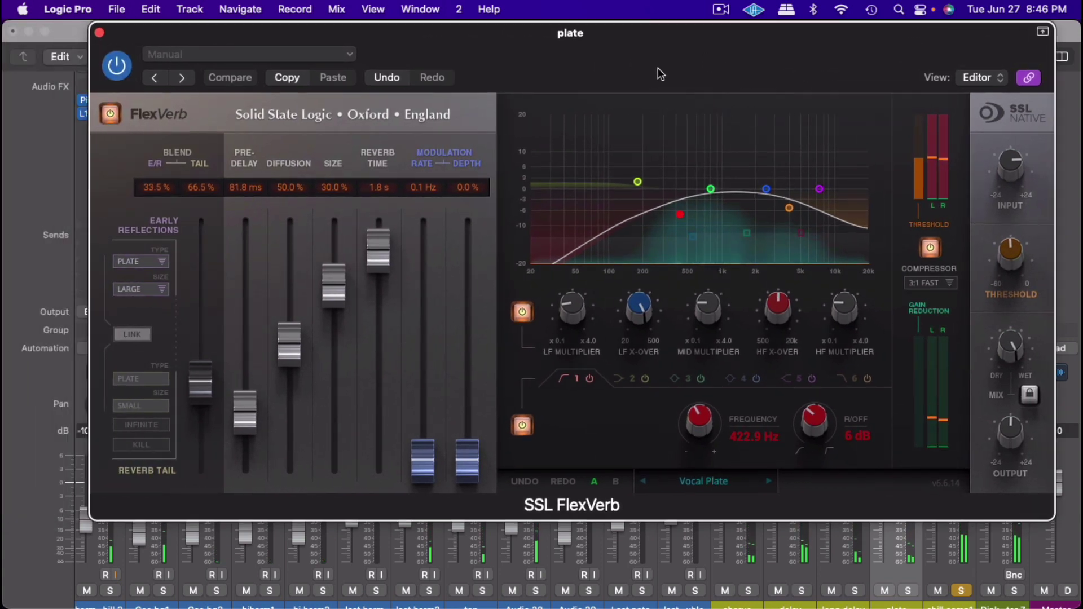
pyautogui.click(99, 33)
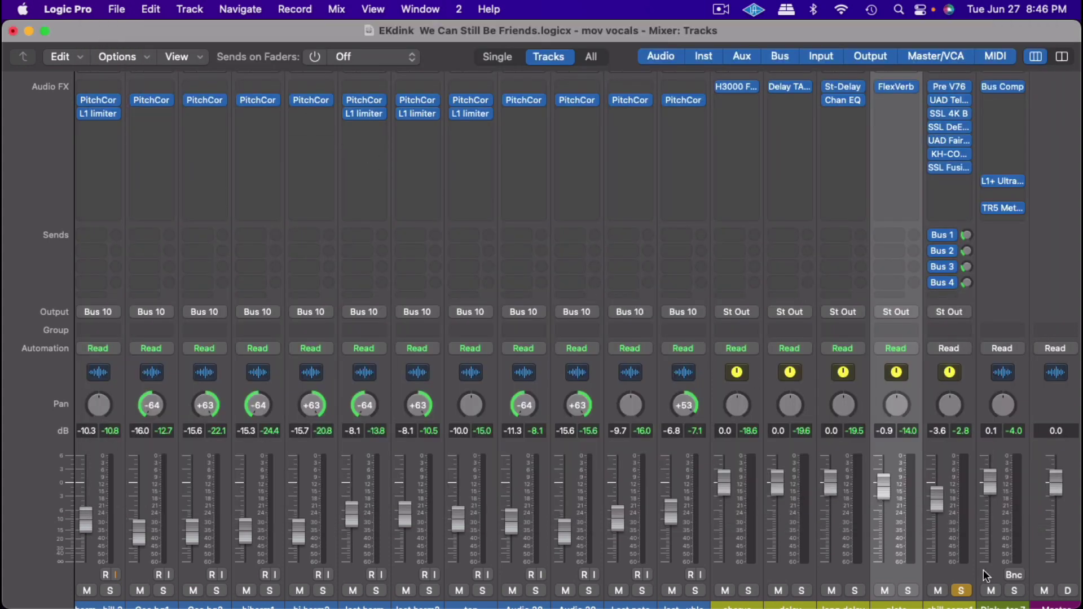
# - Unsolo chill comp1 and set its fader to -4.6 dB against the full mix, dimming the Master output briefly
pyautogui.click(961, 590)
pyautogui.press('space')
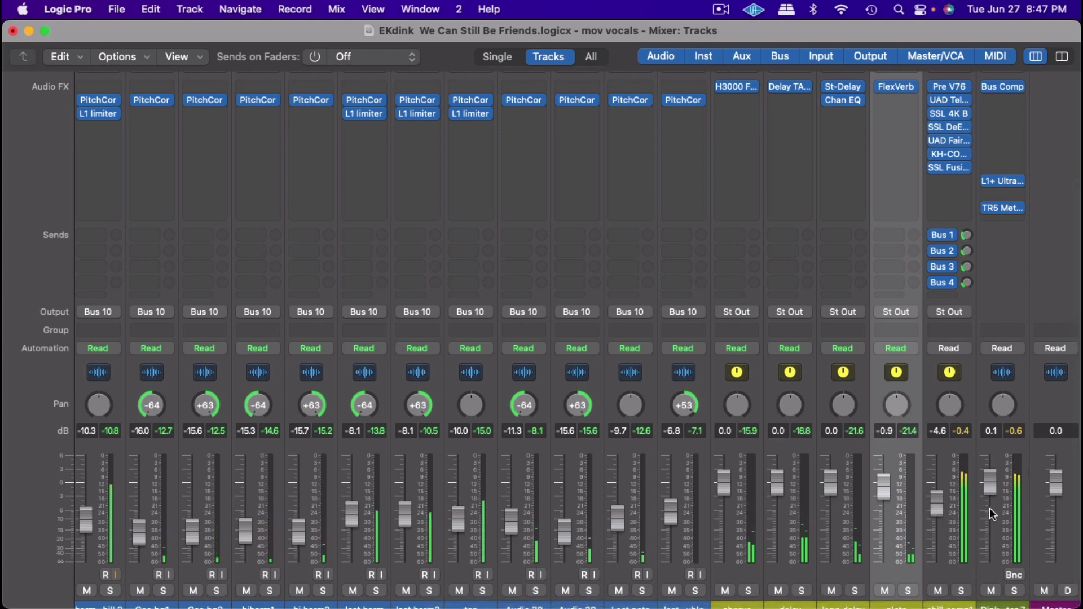
pyautogui.click(1066, 591)
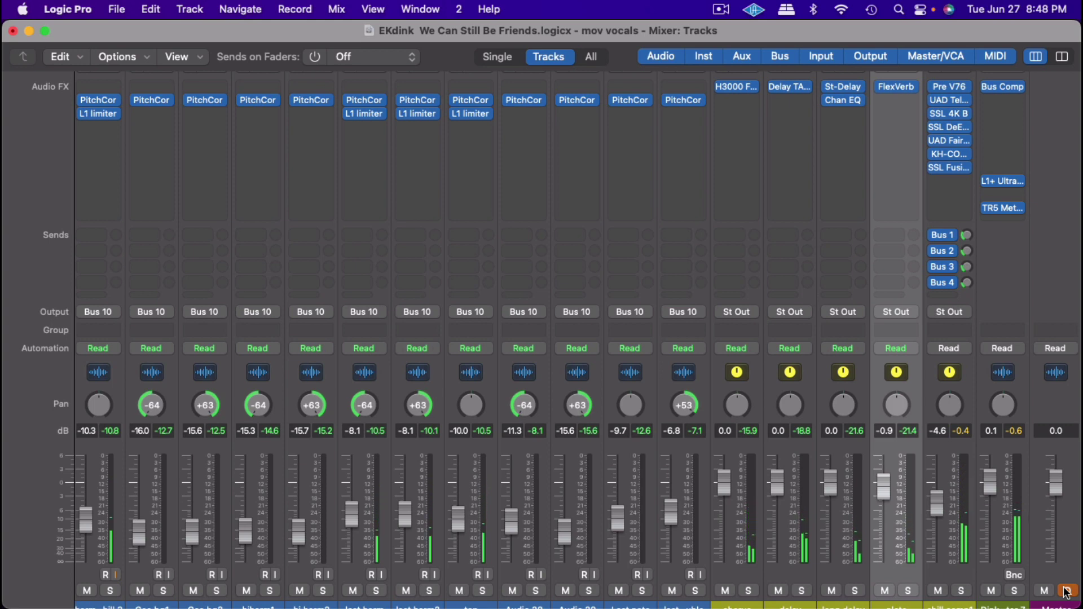
pyautogui.click(1067, 591)
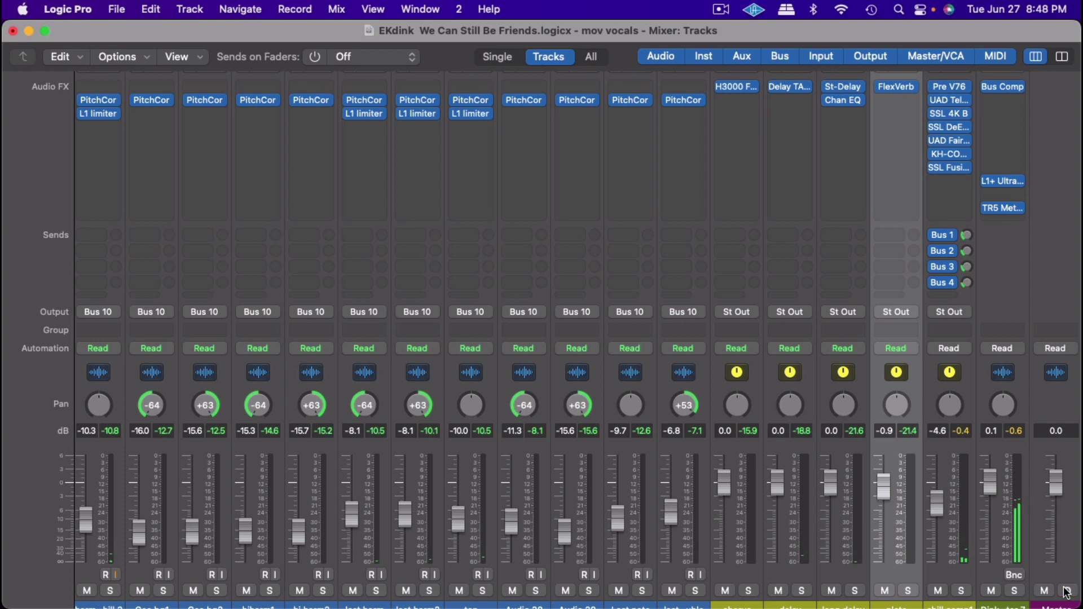